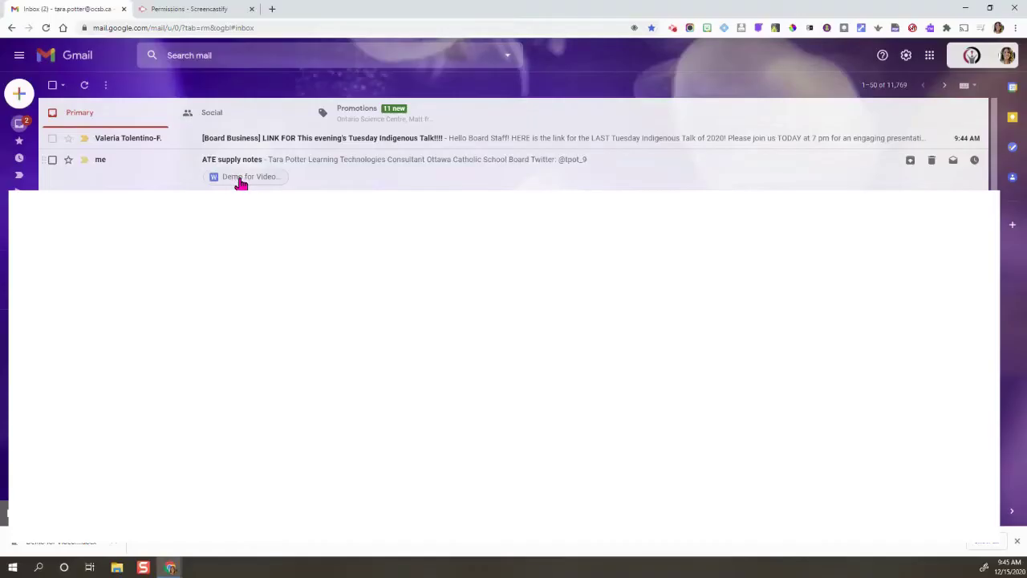
Preview the 'Demo for Video OT how to' attachment and show its Open with options.
{"action": "left_click", "coordinate": [240, 183]}
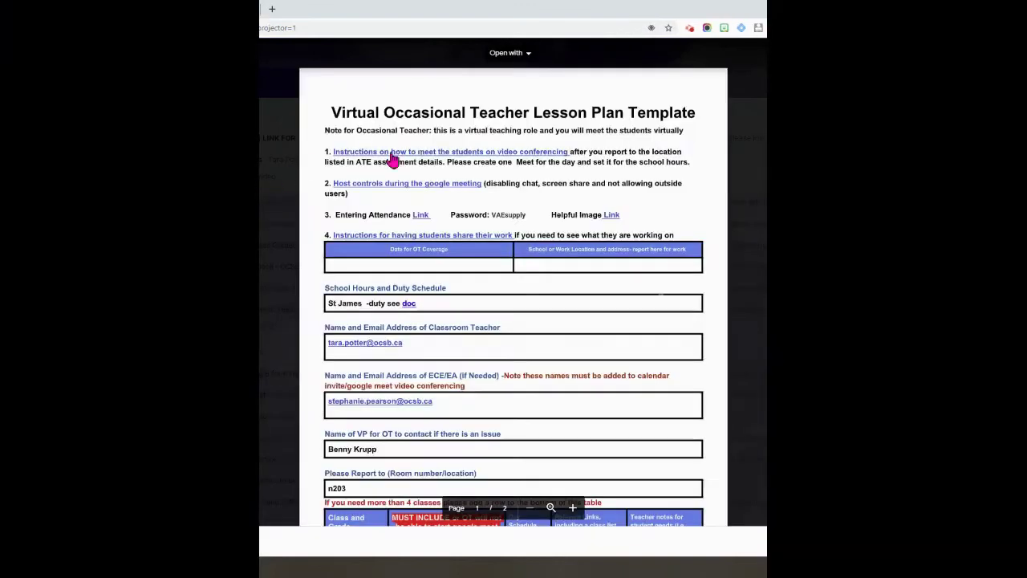
{"action": "left_click", "coordinate": [525, 62]}
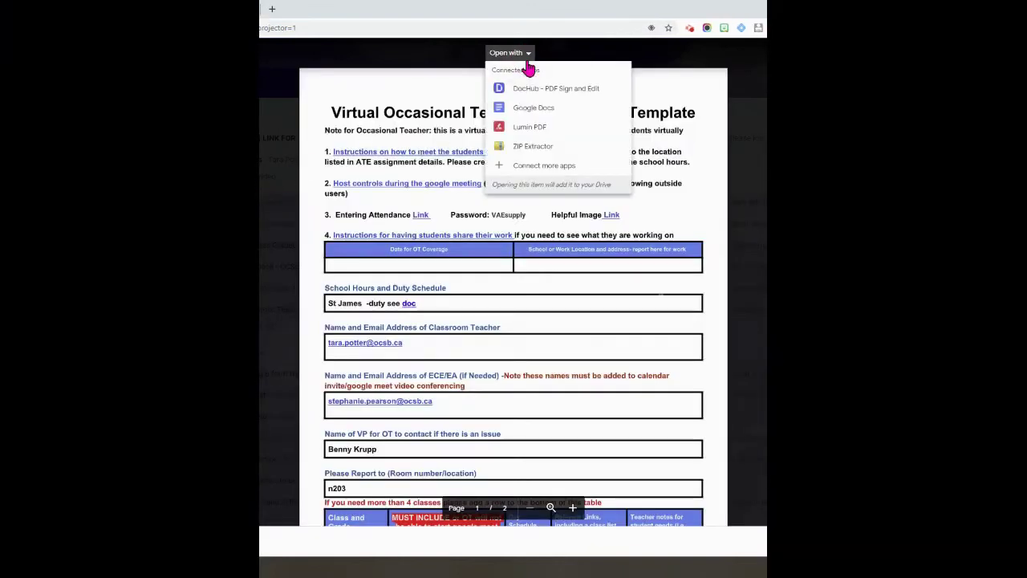
Open the attachment in Google Docs and select the class table's student email list.
{"action": "left_click", "coordinate": [531, 112]}
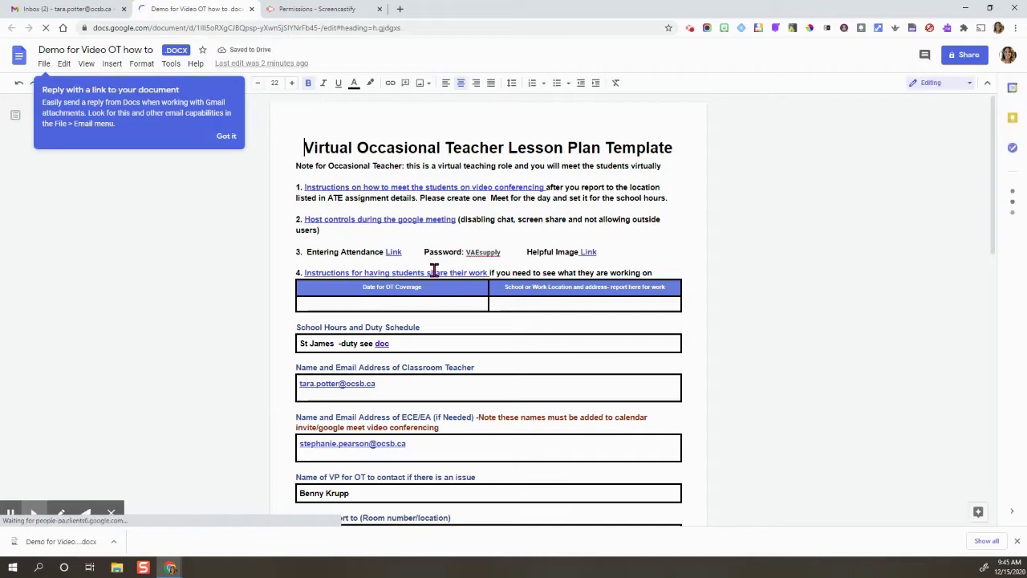
{"action": "scroll", "coordinate": [433, 270], "scroll_direction": "down", "scroll_amount": 2}
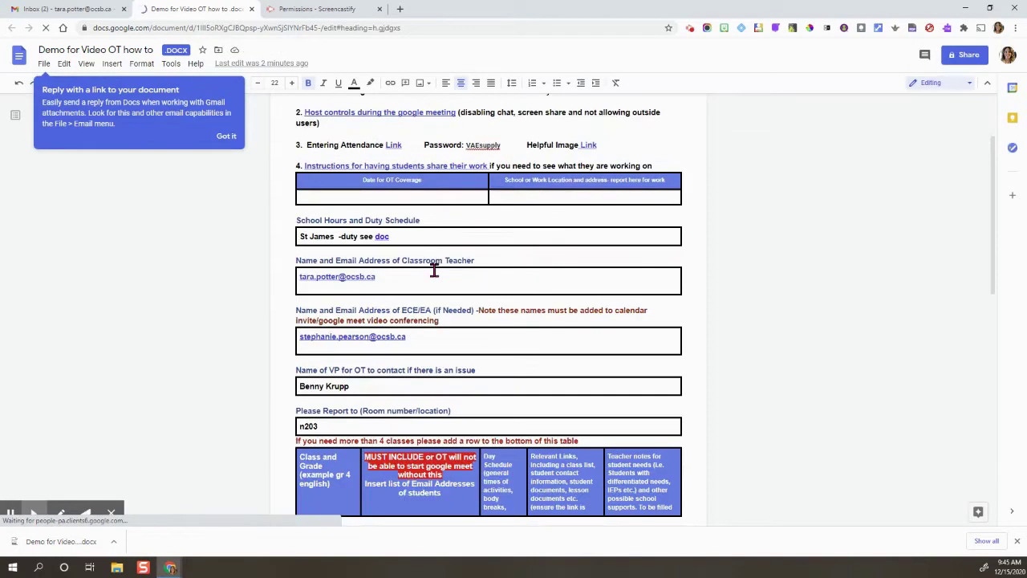
{"action": "scroll", "coordinate": [433, 271], "scroll_direction": "down", "scroll_amount": 2}
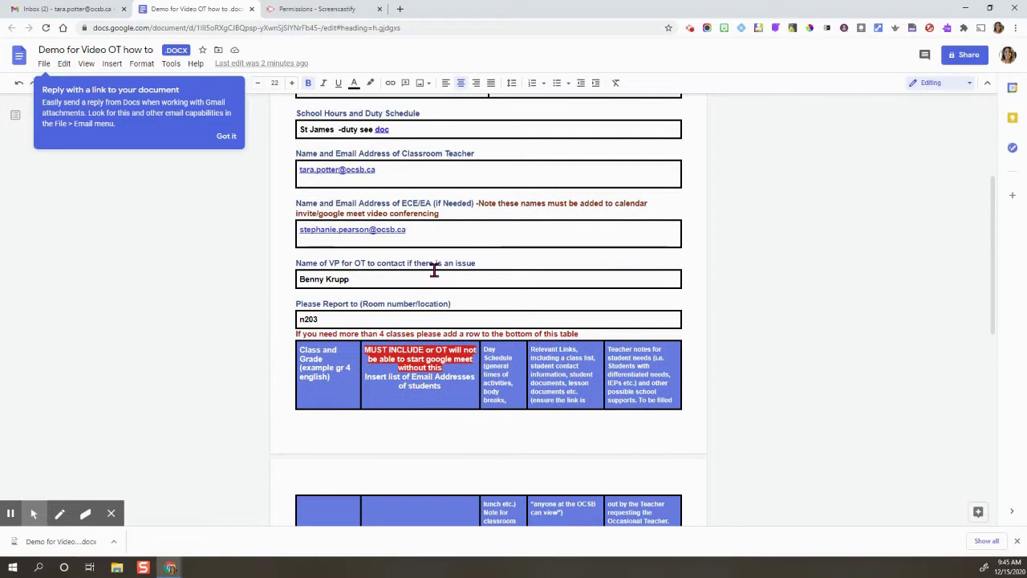
{"action": "scroll", "coordinate": [386, 374], "scroll_direction": "down", "scroll_amount": 6}
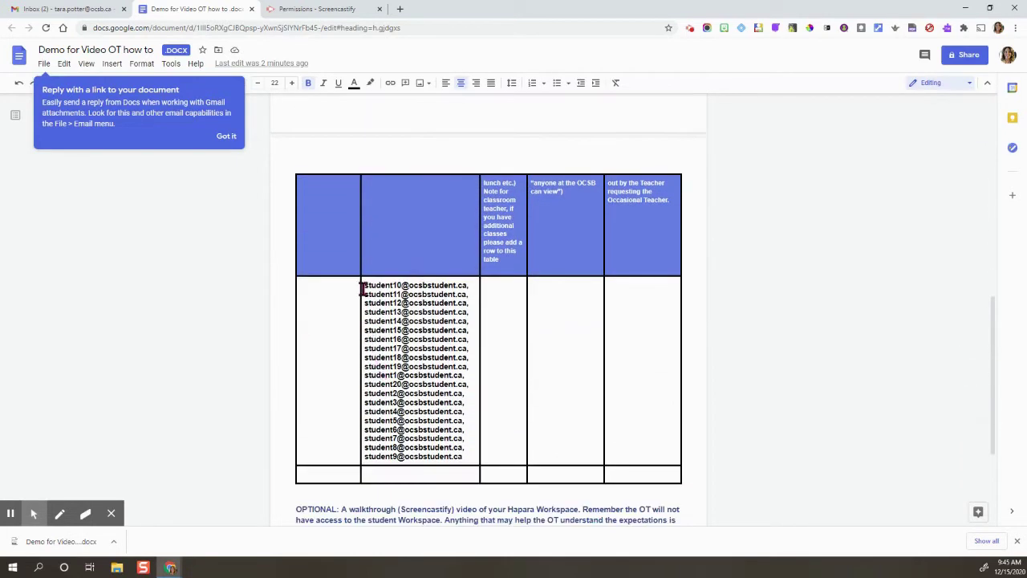
{"action": "triple_click", "coordinate": [375, 292]}
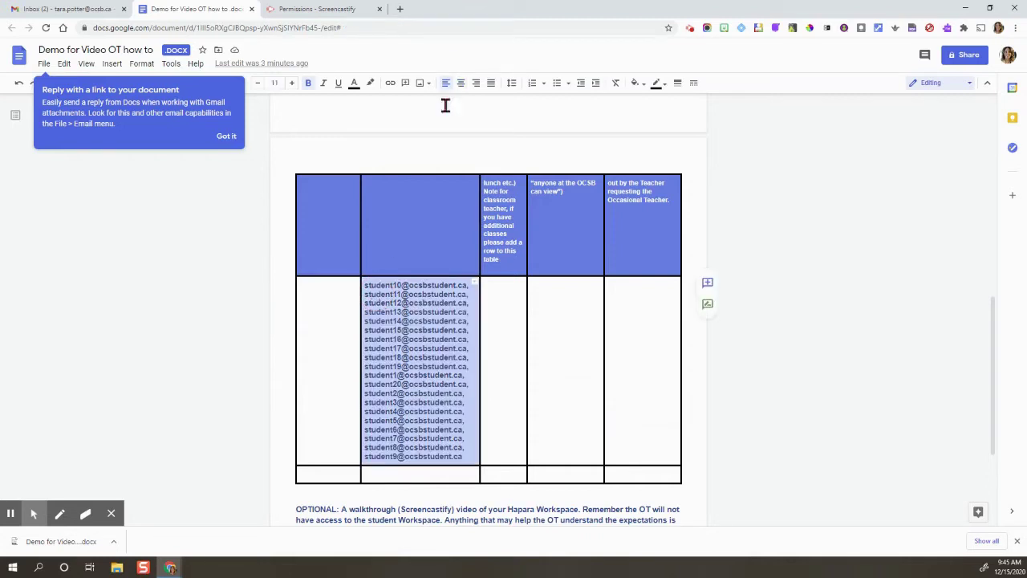
Reach Google Calendar through the Staff Portal bookmark in a new tab and start a new event.
{"action": "left_click", "coordinate": [400, 9]}
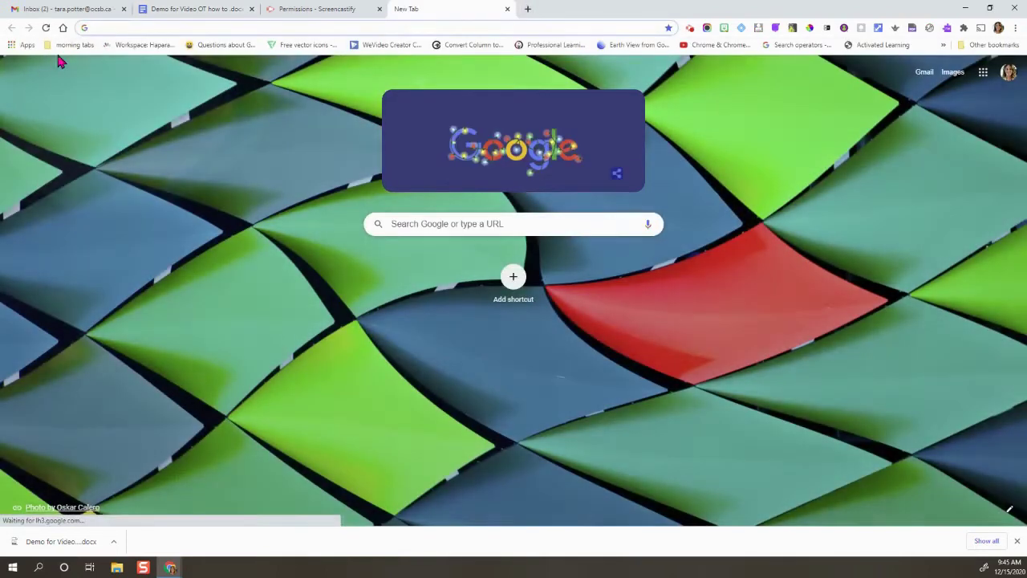
{"action": "left_click", "coordinate": [72, 45]}
{"action": "left_click", "coordinate": [78, 73]}
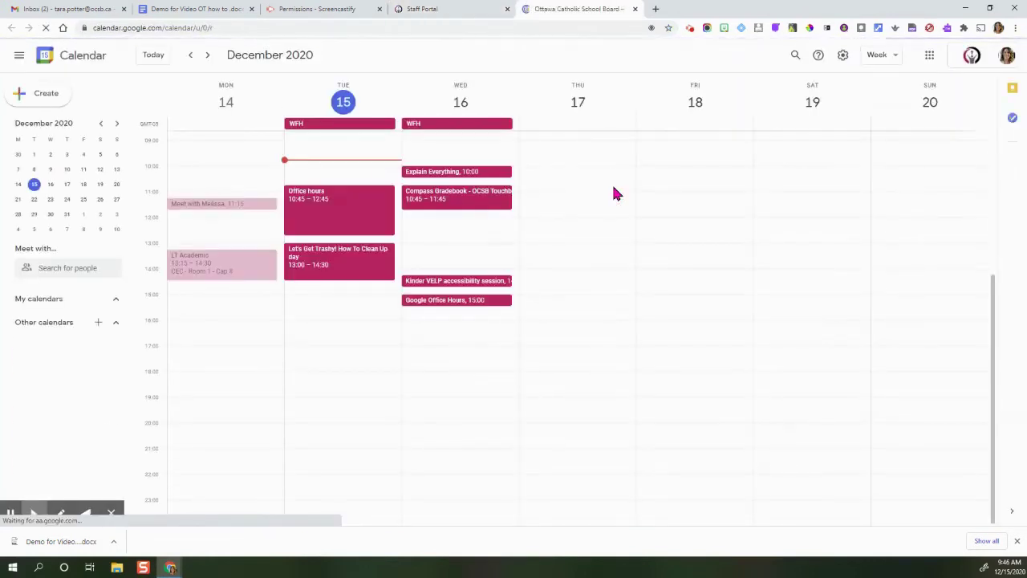
{"action": "left_click", "coordinate": [38, 96]}
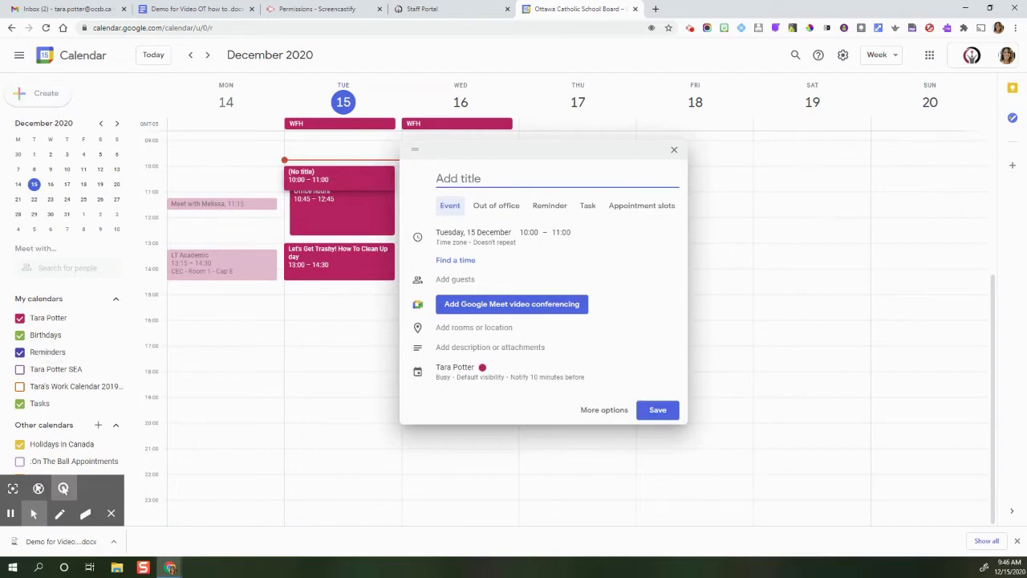
In the full event editor, turn off the guests' Invite others and See guest list permissions.
{"action": "left_click", "coordinate": [11, 513]}
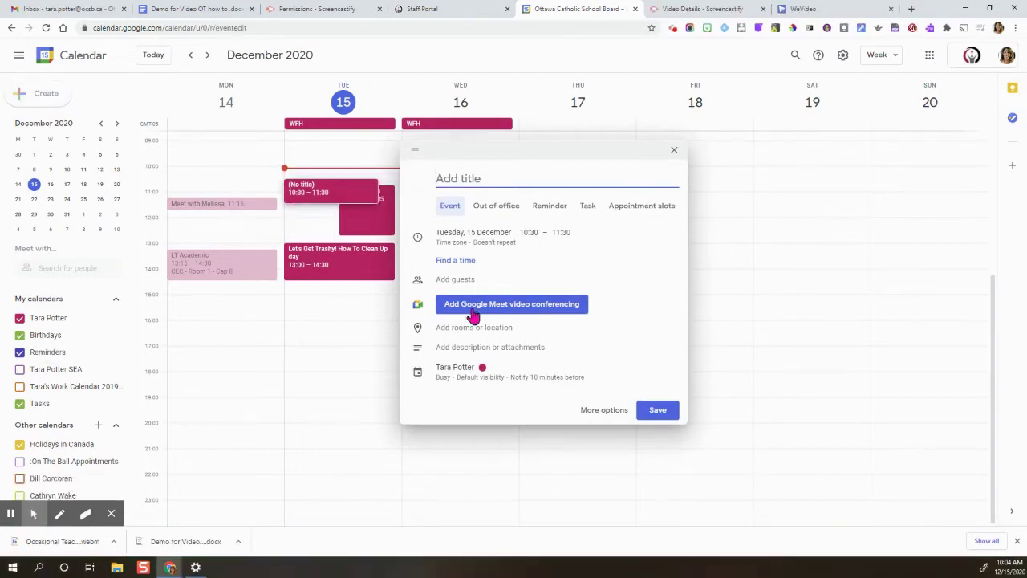
{"action": "left_click", "coordinate": [601, 414]}
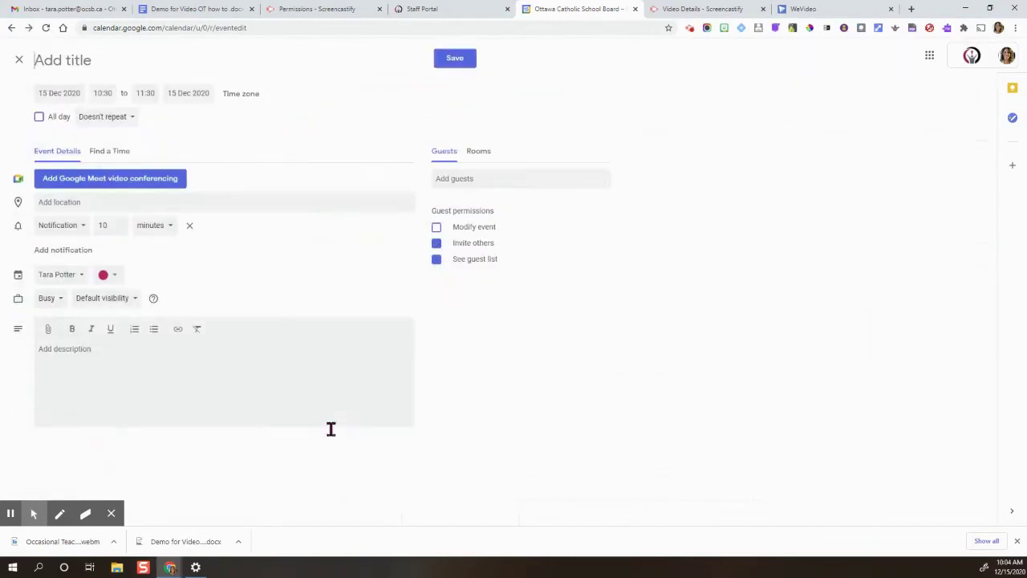
{"action": "left_click", "coordinate": [33, 514]}
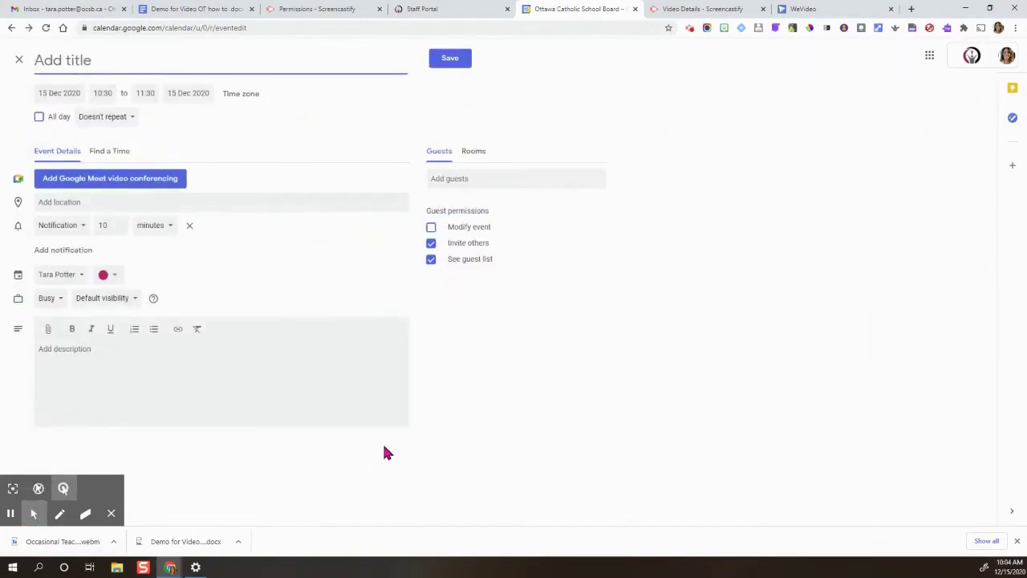
{"action": "left_click", "coordinate": [431, 243]}
{"action": "left_click", "coordinate": [431, 259]}
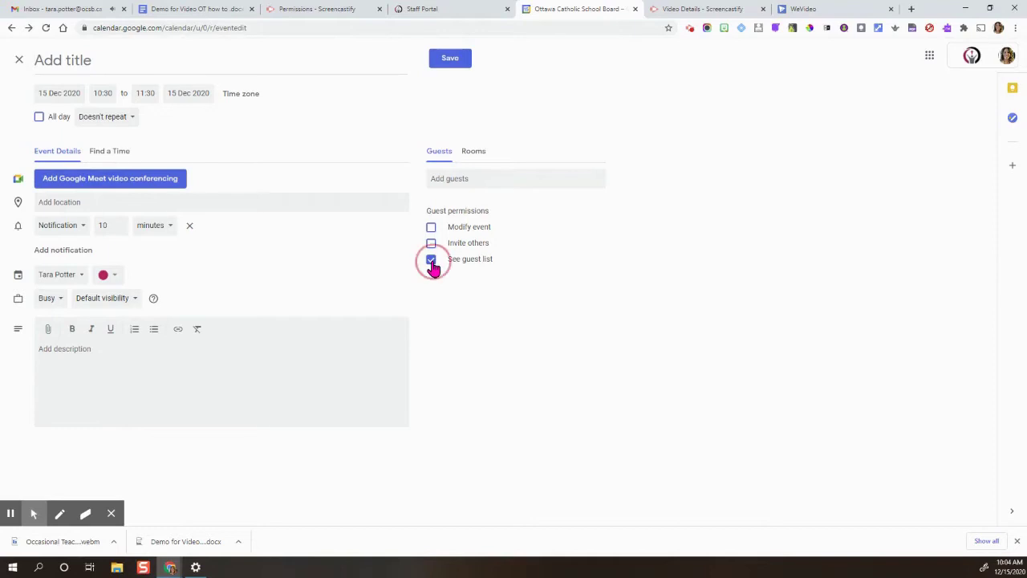
Add the copied student email list as event guests, then go back to the lesson plan.
{"action": "left_click", "coordinate": [32, 517]}
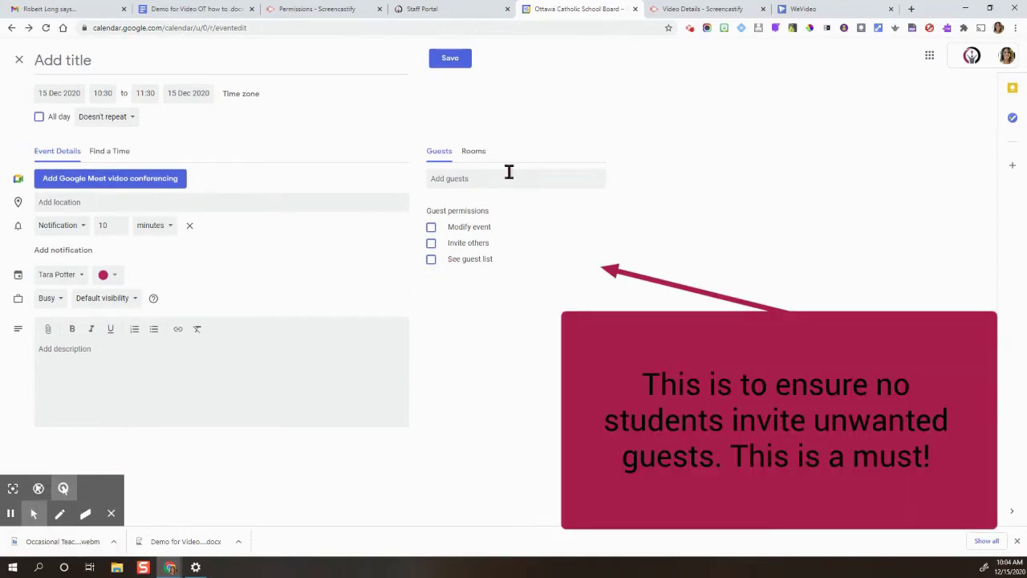
{"action": "left_click", "coordinate": [471, 178]}
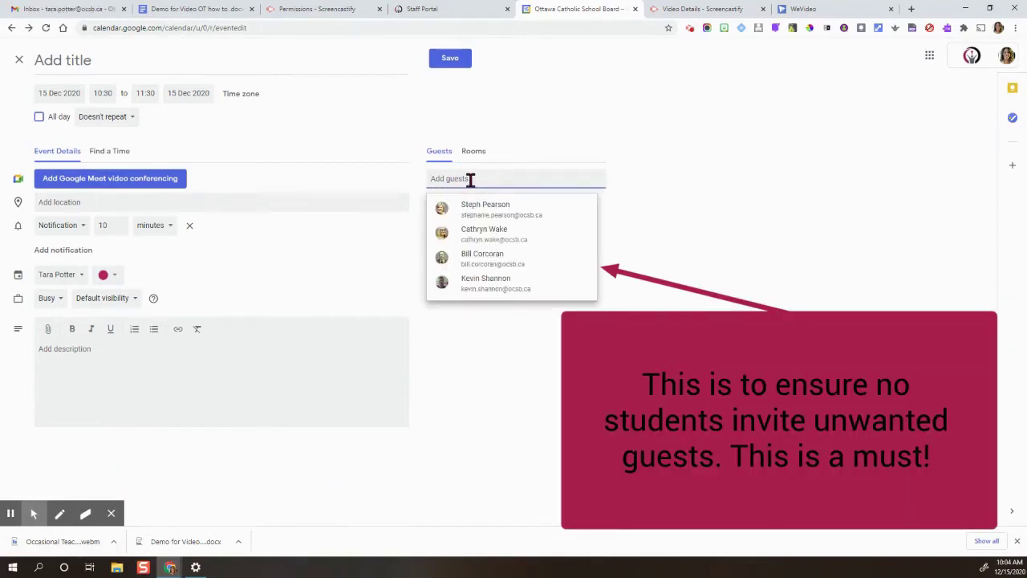
{"action": "key", "text": "ctrl+v"}
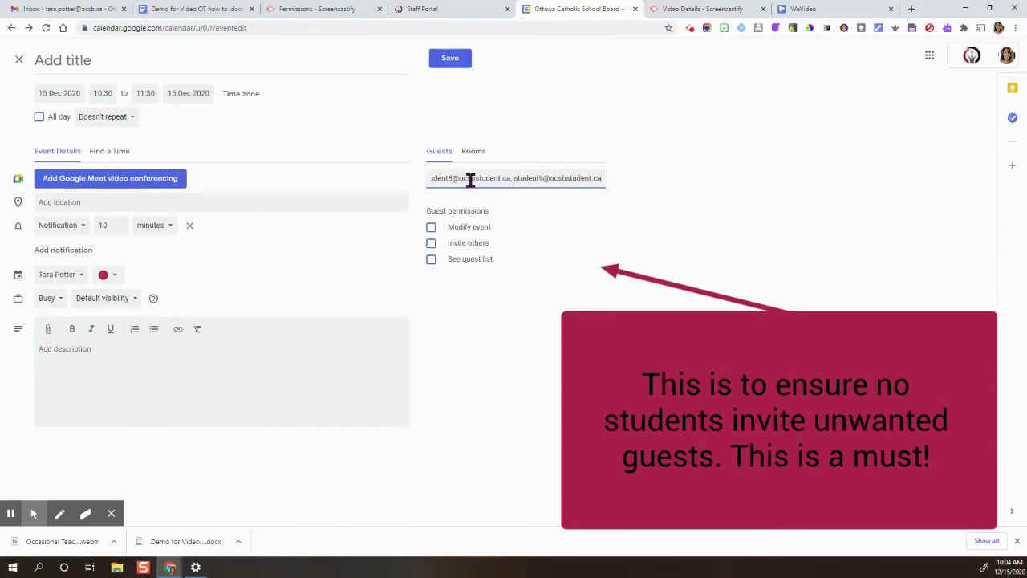
{"action": "key", "text": "Return"}
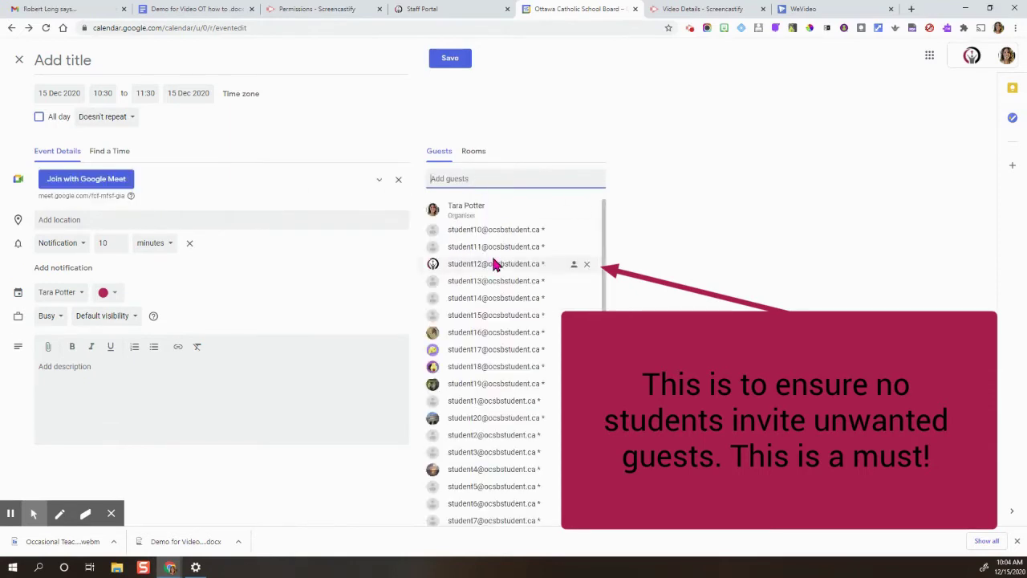
{"action": "scroll", "coordinate": [493, 265], "scroll_direction": "down", "scroll_amount": 5}
{"action": "scroll", "coordinate": [494, 264], "scroll_direction": "up", "scroll_amount": 5}
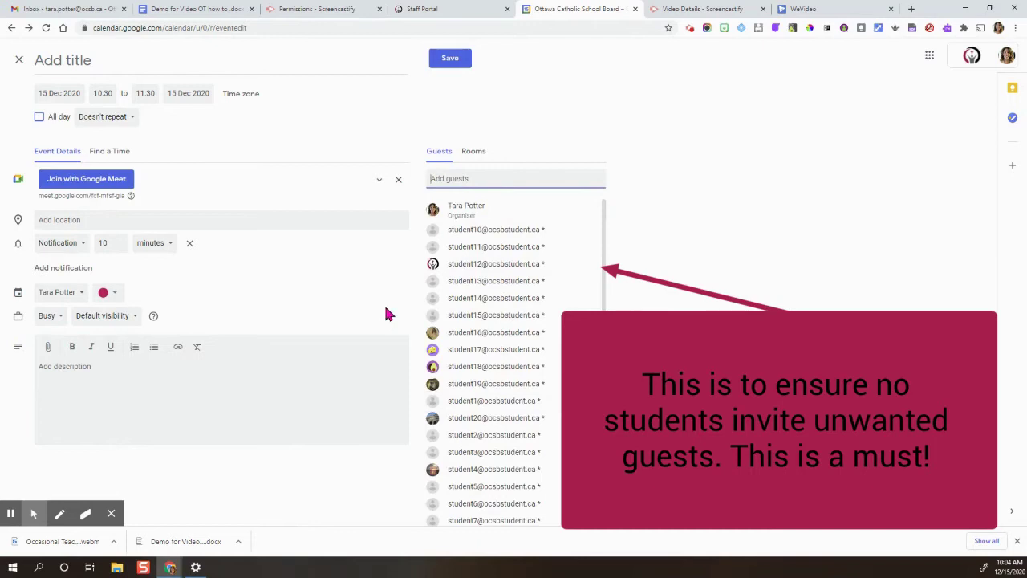
{"action": "left_click", "coordinate": [206, 8]}
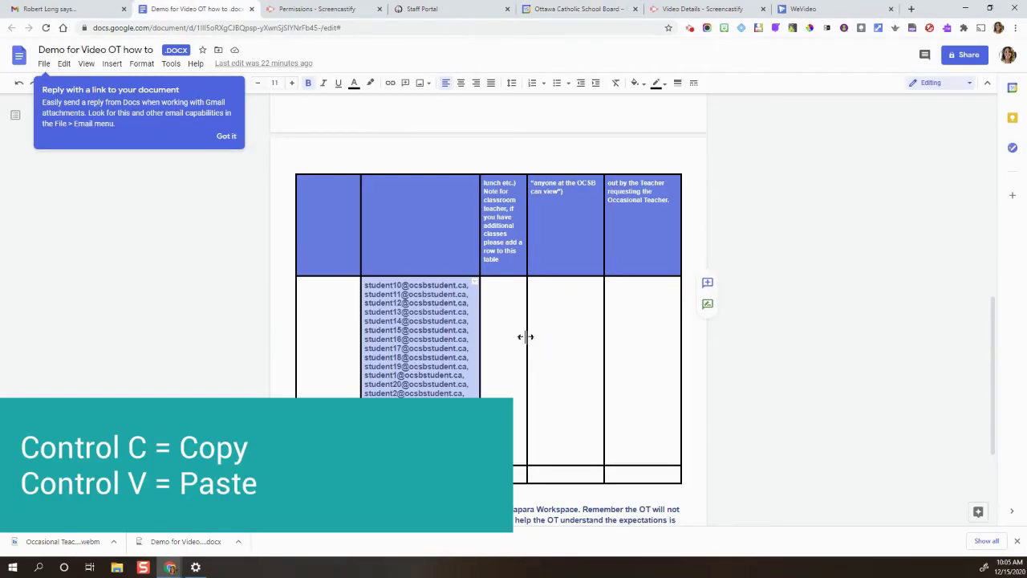
Select the ECE/EA email address in the lesson plan and return to the Calendar event editor.
{"action": "left_click", "coordinate": [506, 333]}
{"action": "scroll", "coordinate": [474, 291], "scroll_direction": "up", "scroll_amount": 1}
{"action": "scroll", "coordinate": [474, 290], "scroll_direction": "up", "scroll_amount": 5}
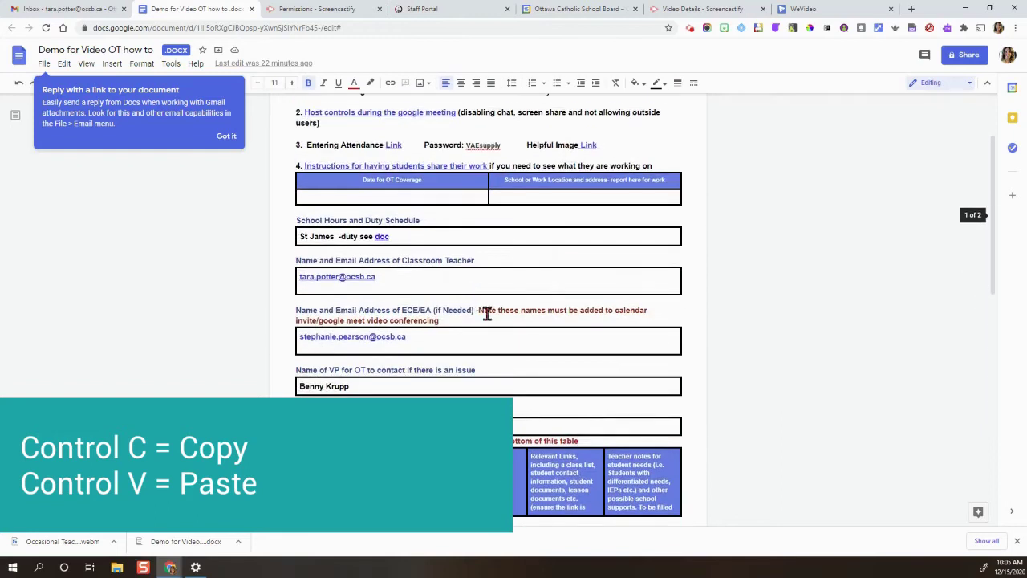
{"action": "double_click", "coordinate": [382, 337]}
{"action": "key", "text": "ctrl+c"}
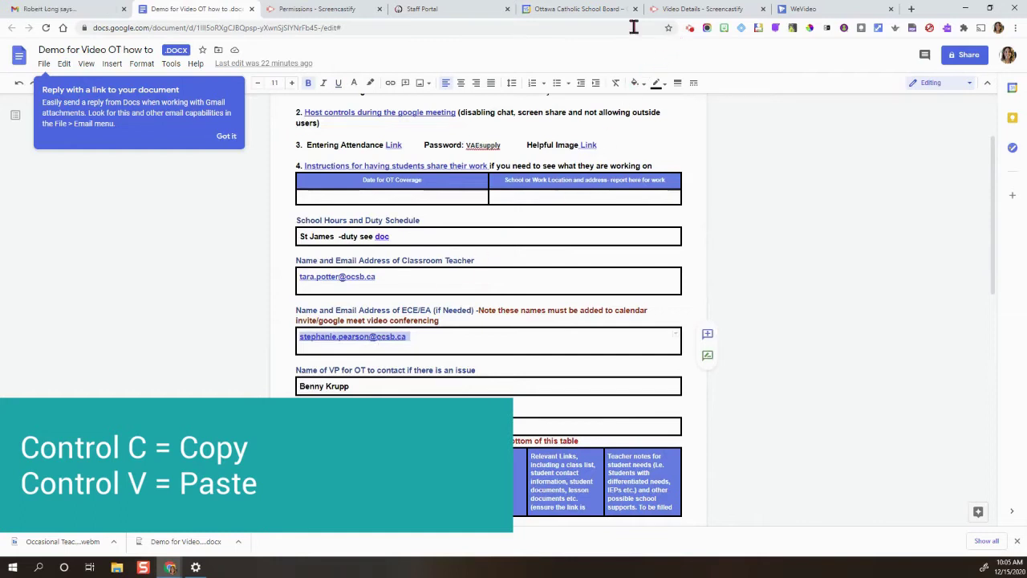
{"action": "left_click", "coordinate": [581, 8]}
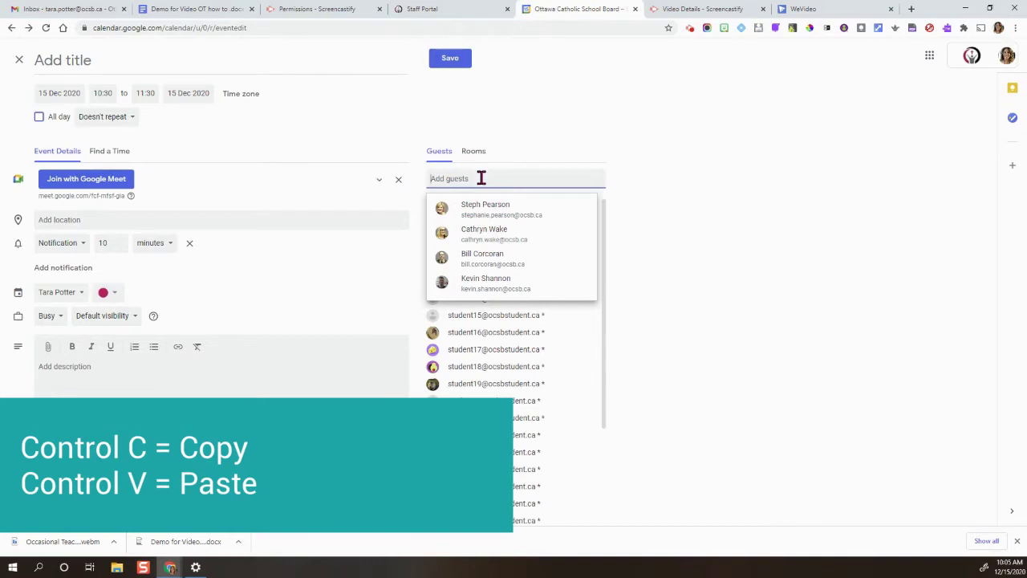
Add the ECE/EA staff colleague's pasted email address to the event's guest list.
{"action": "key", "text": "ctrl+v"}
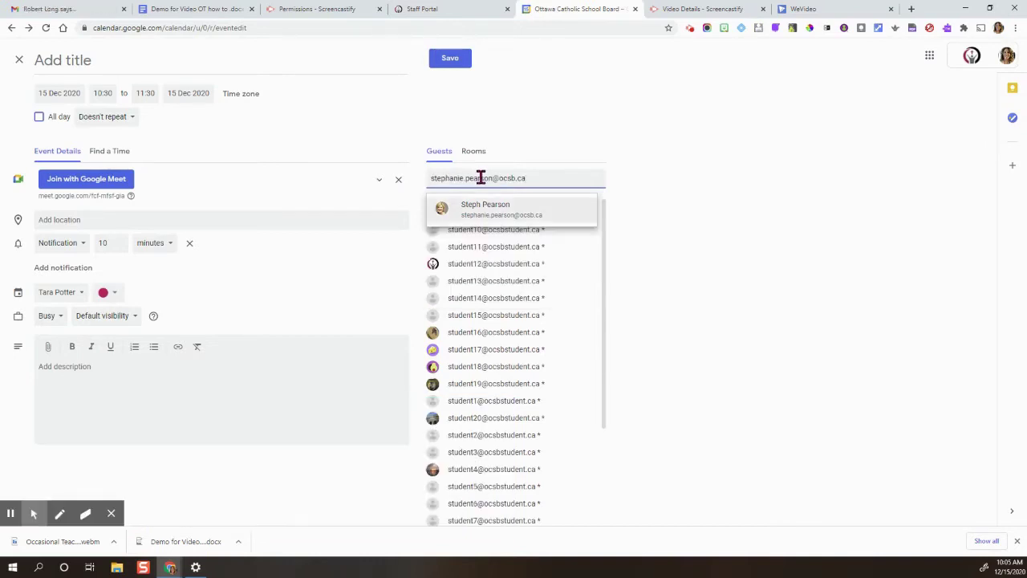
{"action": "key", "text": "Return"}
{"action": "left_click", "coordinate": [657, 215]}
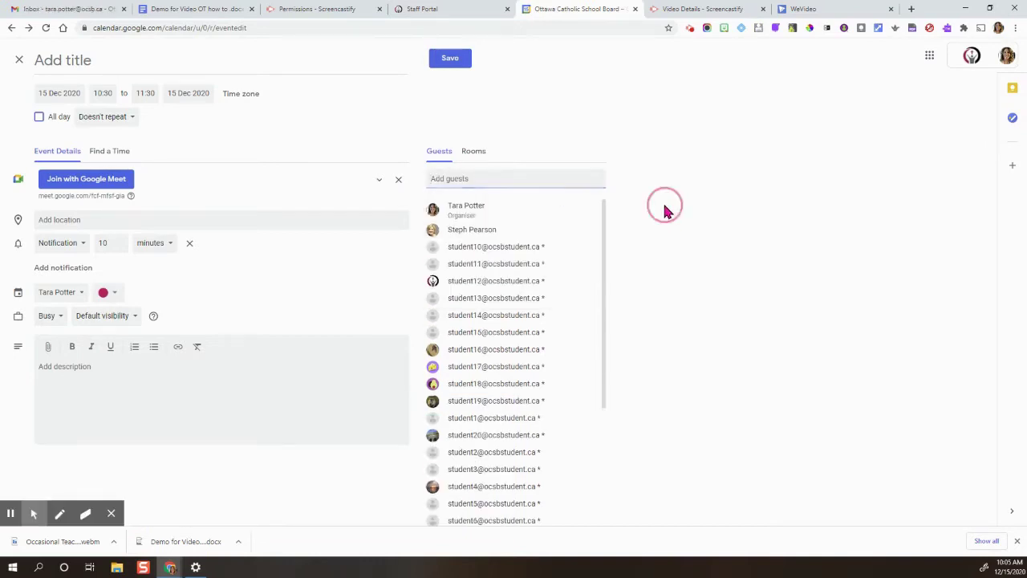
{"action": "scroll", "coordinate": [541, 259], "scroll_direction": "down", "scroll_amount": 3}
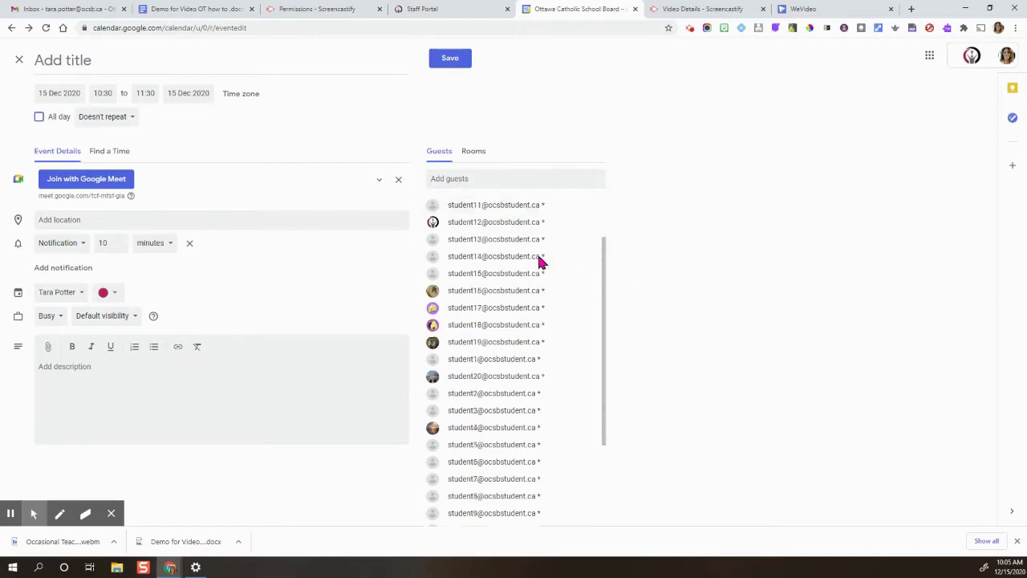
{"action": "scroll", "coordinate": [539, 255], "scroll_direction": "up", "scroll_amount": 3}
{"action": "scroll", "coordinate": [539, 255], "scroll_direction": "up", "scroll_amount": 1}
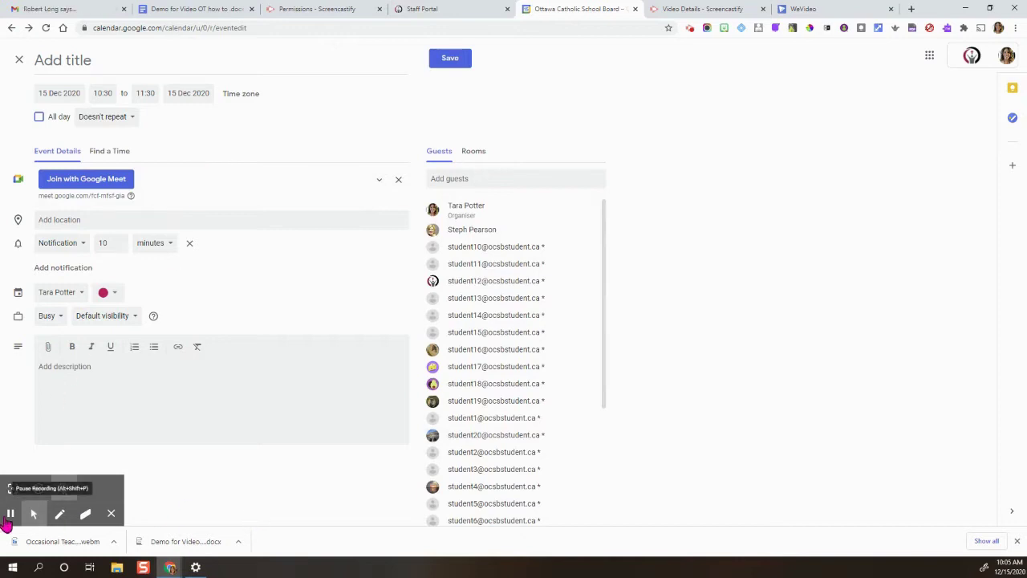
Title the event as the teacher's Grade 5 Science Class.
{"action": "left_click", "coordinate": [10, 514]}
{"action": "left_click", "coordinate": [52, 61]}
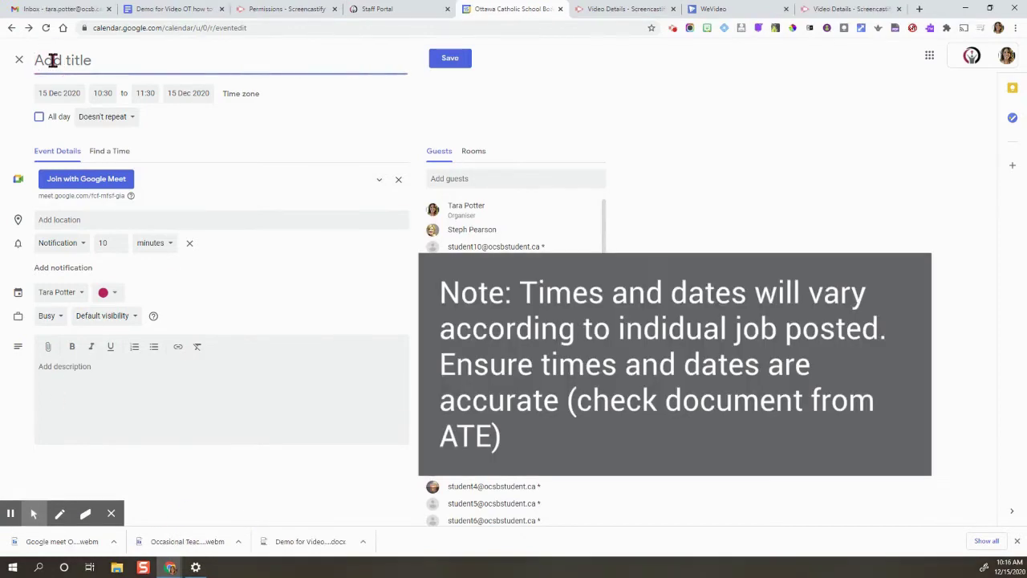
{"action": "type", "text": "Mrs"}
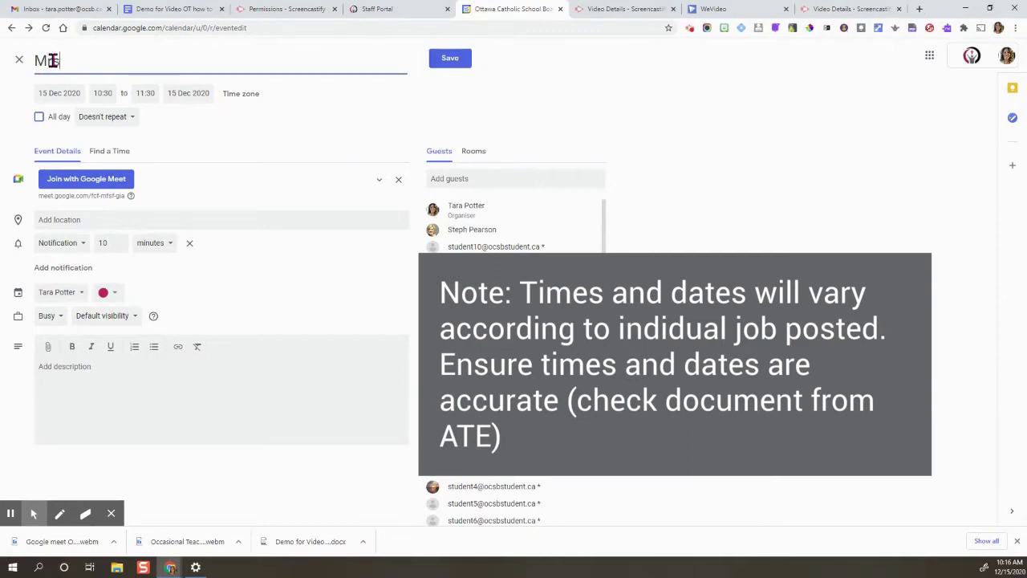
{"action": "type", "text": ". Potter's Grade 5 Scie"}
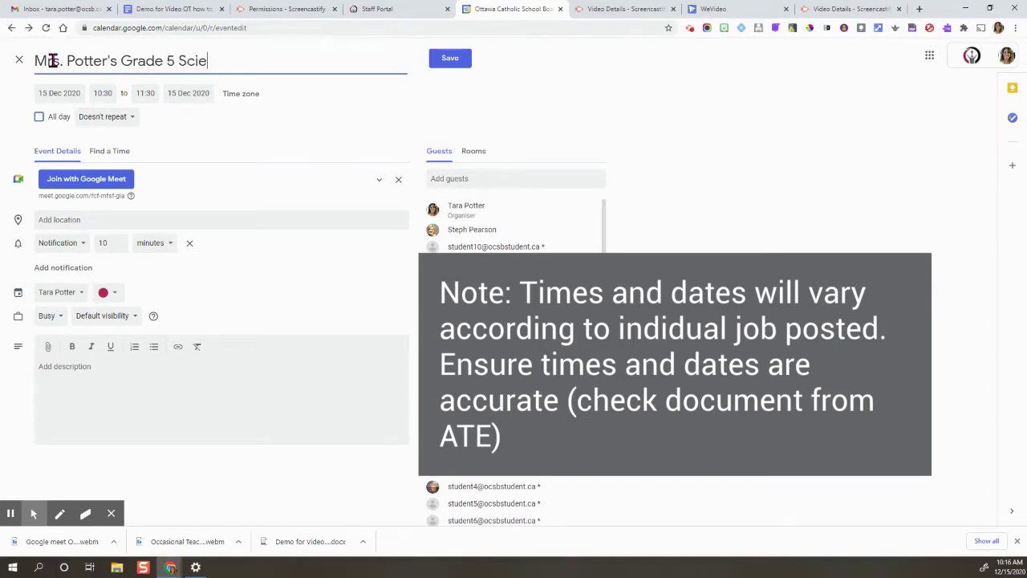
{"action": "type", "text": "ass"}
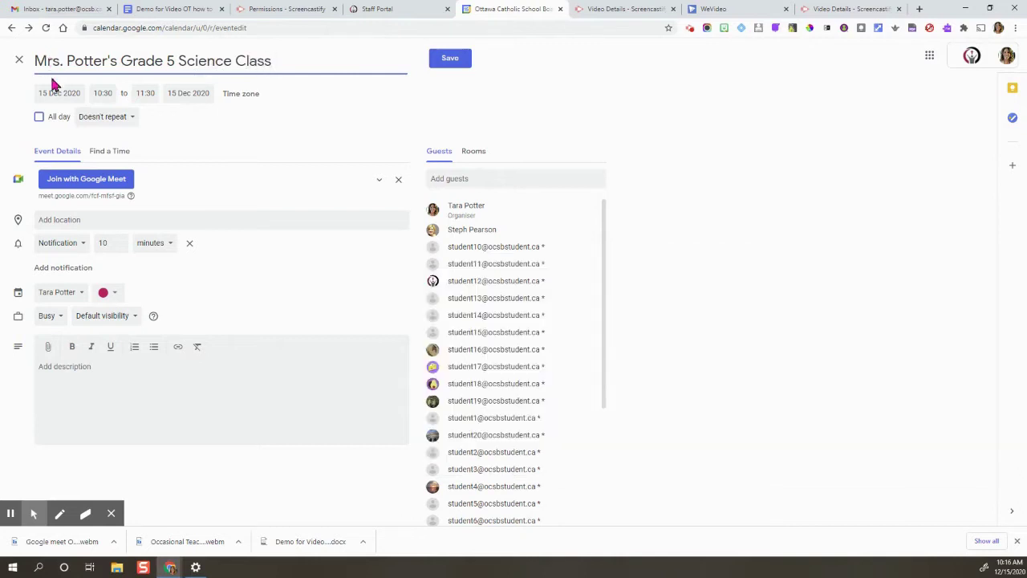
Move the event to 16 December 2020, starting at 09:00.
{"action": "left_click", "coordinate": [61, 94]}
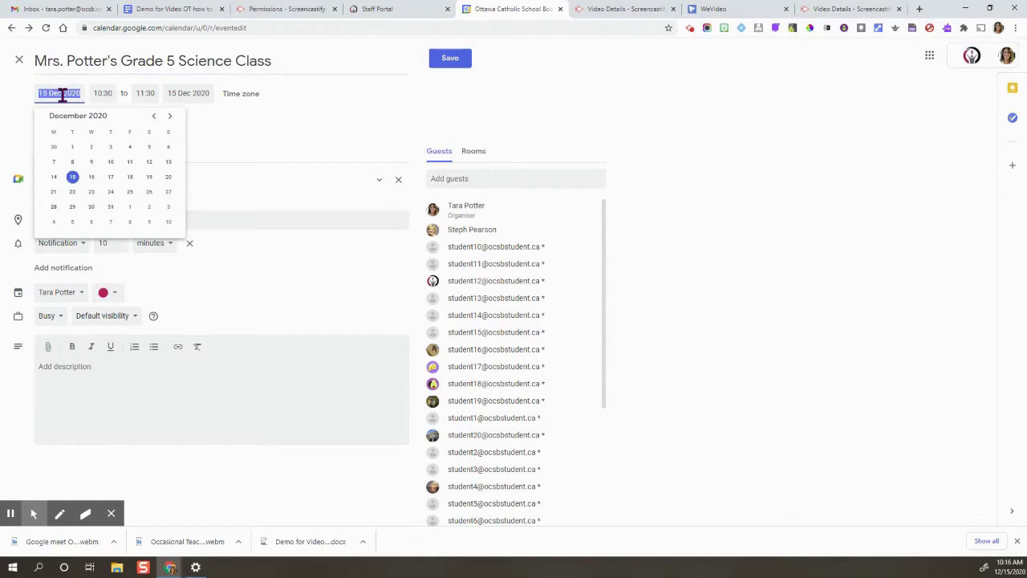
{"action": "left_click", "coordinate": [91, 175]}
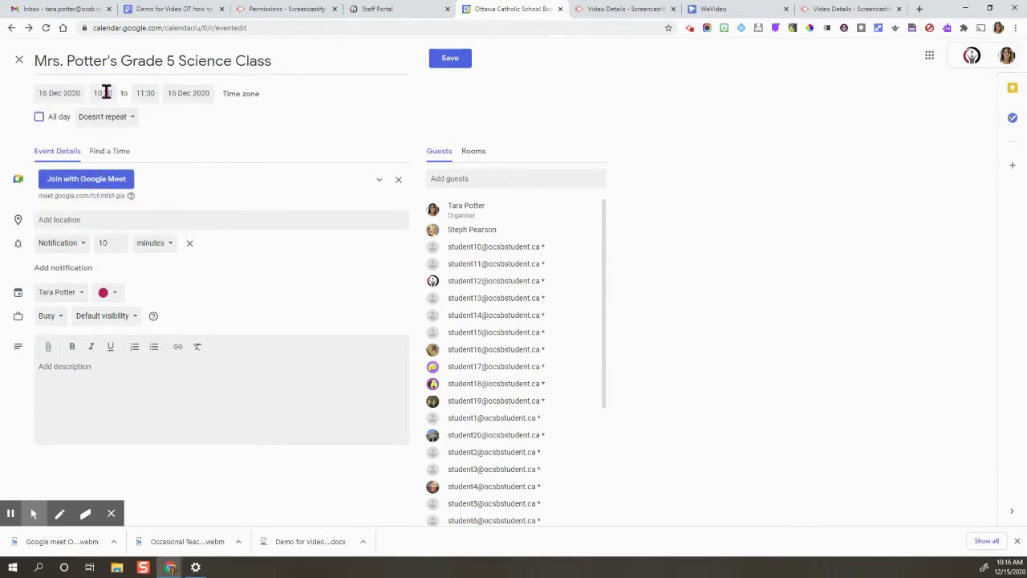
{"action": "left_click", "coordinate": [102, 93]}
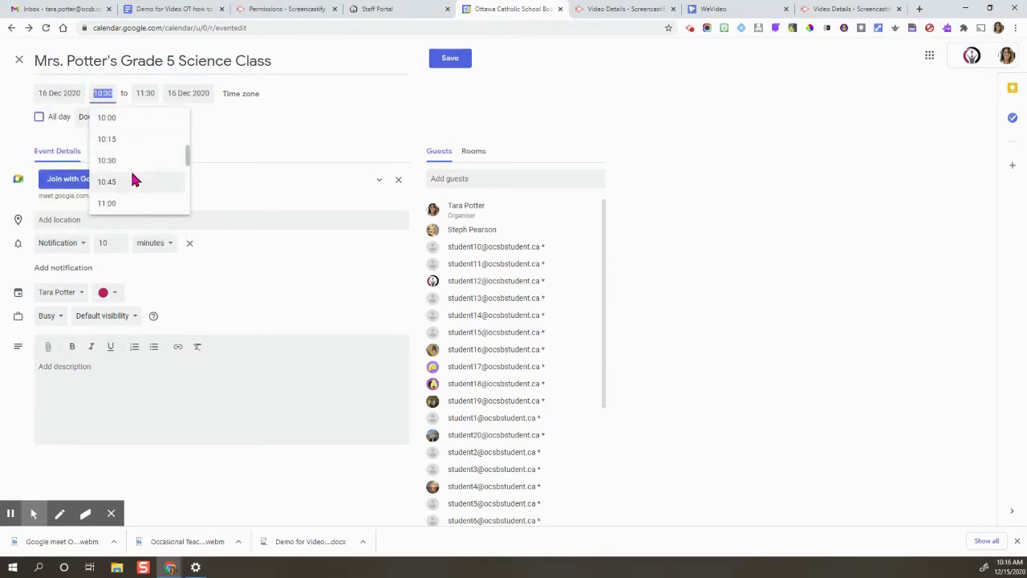
{"action": "scroll", "coordinate": [132, 174], "scroll_direction": "down", "scroll_amount": 2}
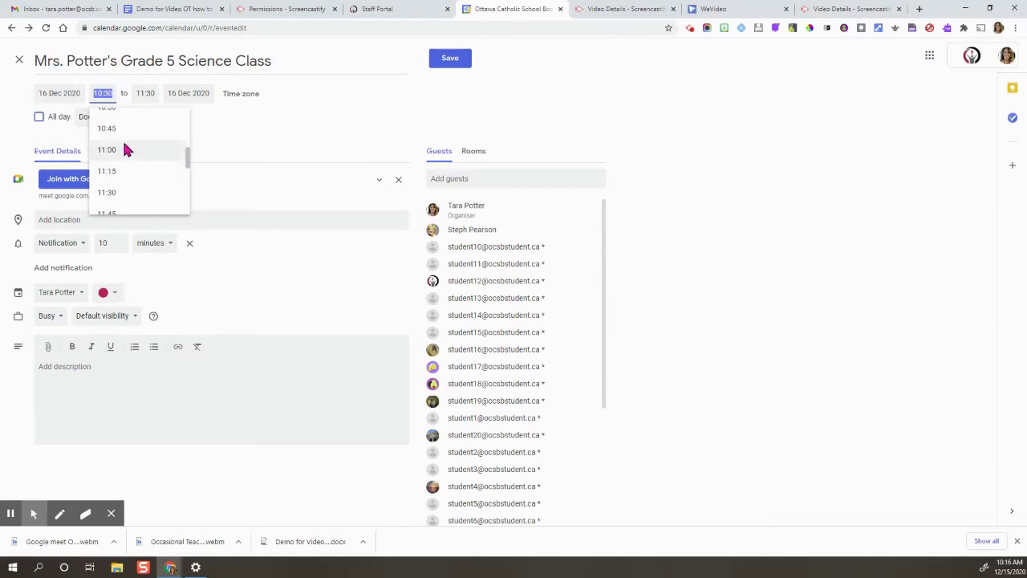
{"action": "scroll", "coordinate": [126, 149], "scroll_direction": "up", "scroll_amount": 4}
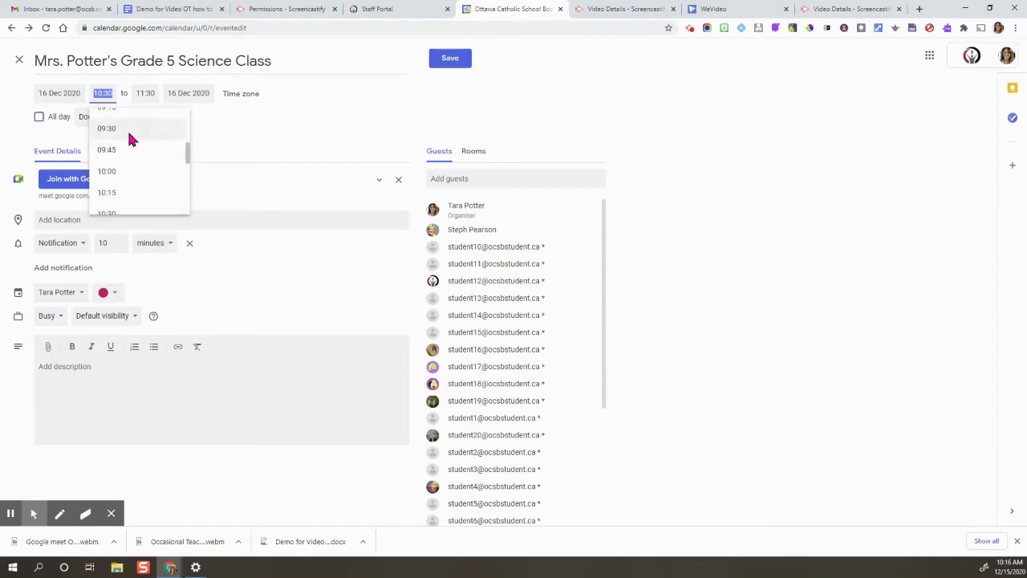
{"action": "scroll", "coordinate": [128, 134], "scroll_direction": "up", "scroll_amount": 2}
{"action": "left_click", "coordinate": [128, 138]}
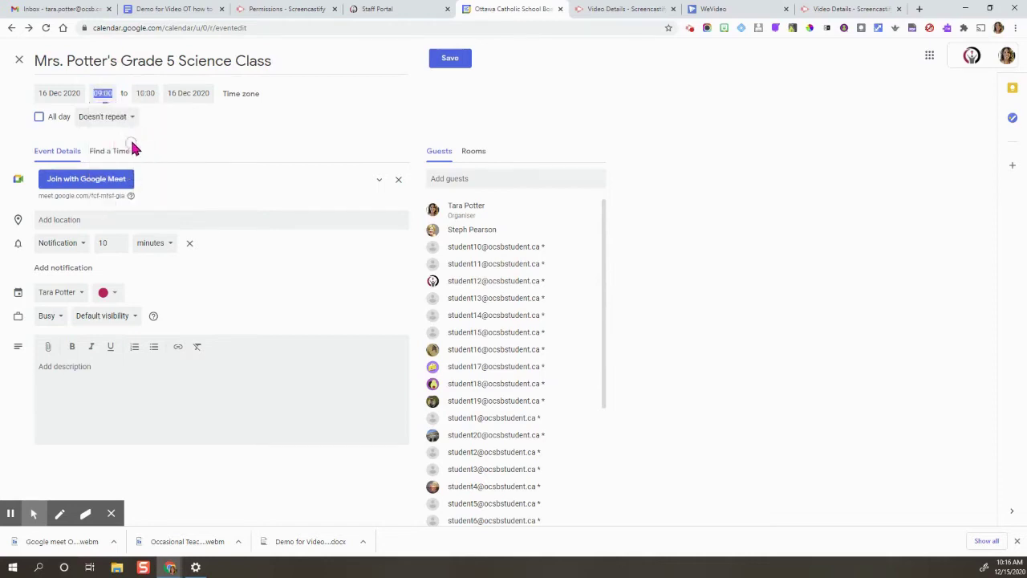
Set the event's end time to 15:30.
{"action": "left_click", "coordinate": [146, 93]}
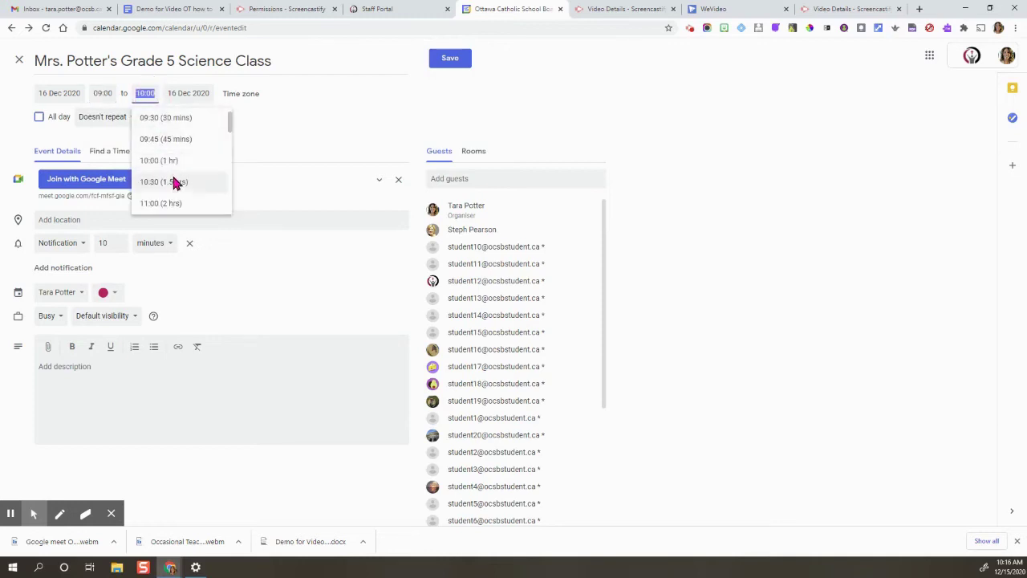
{"action": "scroll", "coordinate": [177, 183], "scroll_direction": "down", "scroll_amount": 5}
{"action": "scroll", "coordinate": [173, 173], "scroll_direction": "down", "scroll_amount": 3}
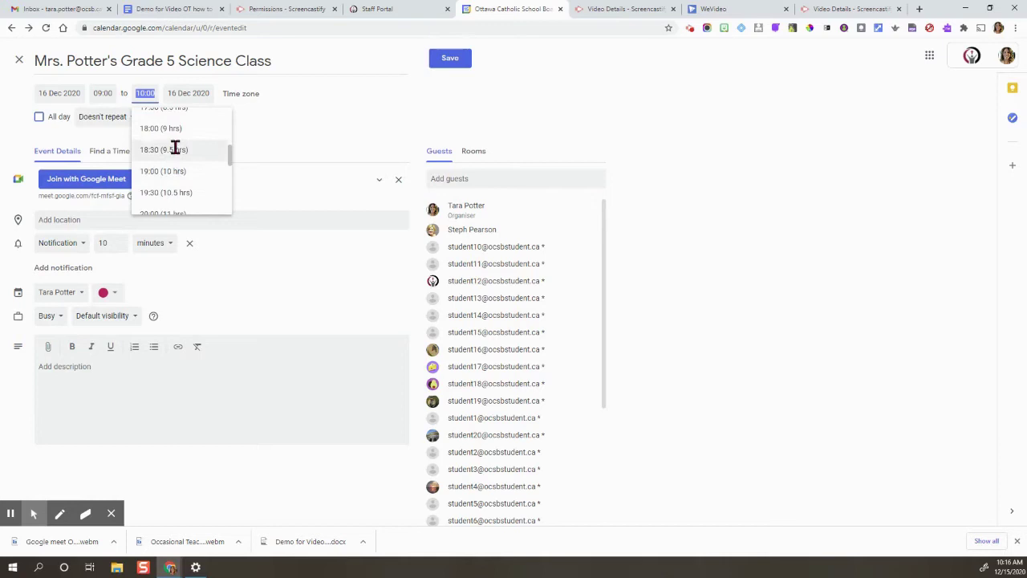
{"action": "scroll", "coordinate": [175, 152], "scroll_direction": "down", "scroll_amount": 3}
{"action": "scroll", "coordinate": [175, 156], "scroll_direction": "up", "scroll_amount": 6}
{"action": "left_click", "coordinate": [177, 129]}
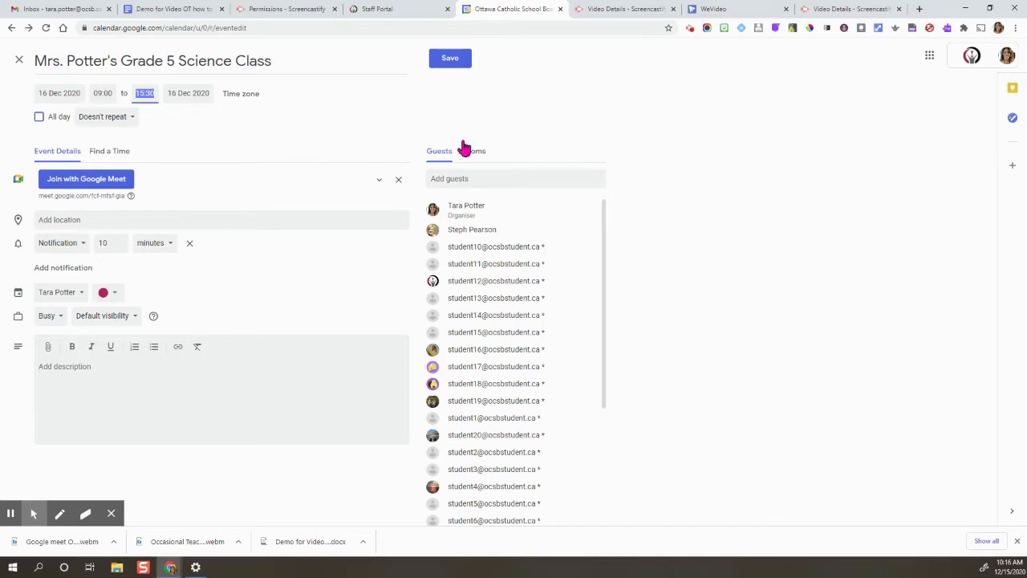
Save the event without sending invitations, allowing the external student guests.
{"action": "left_click", "coordinate": [460, 61]}
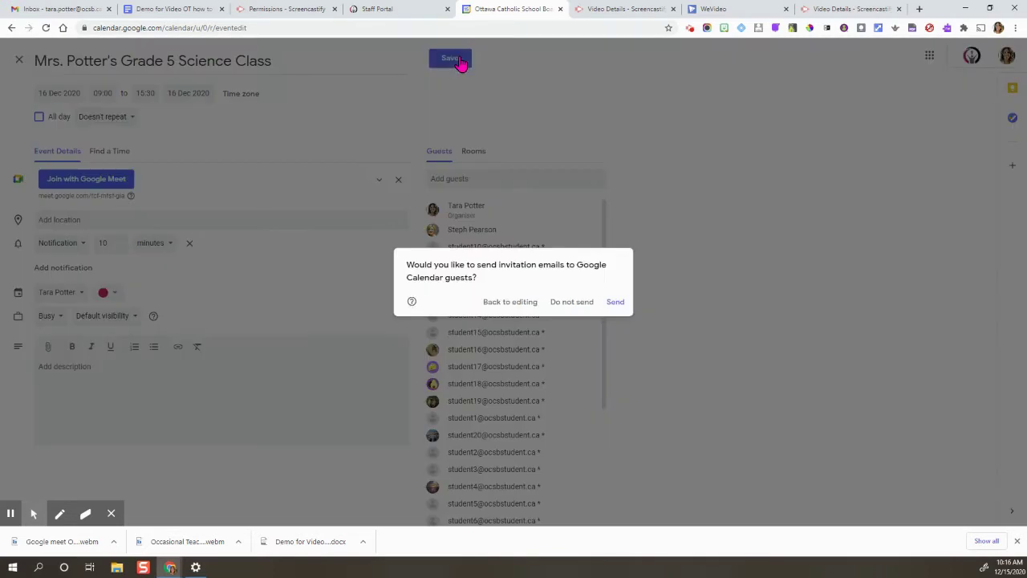
{"action": "left_click", "coordinate": [580, 304]}
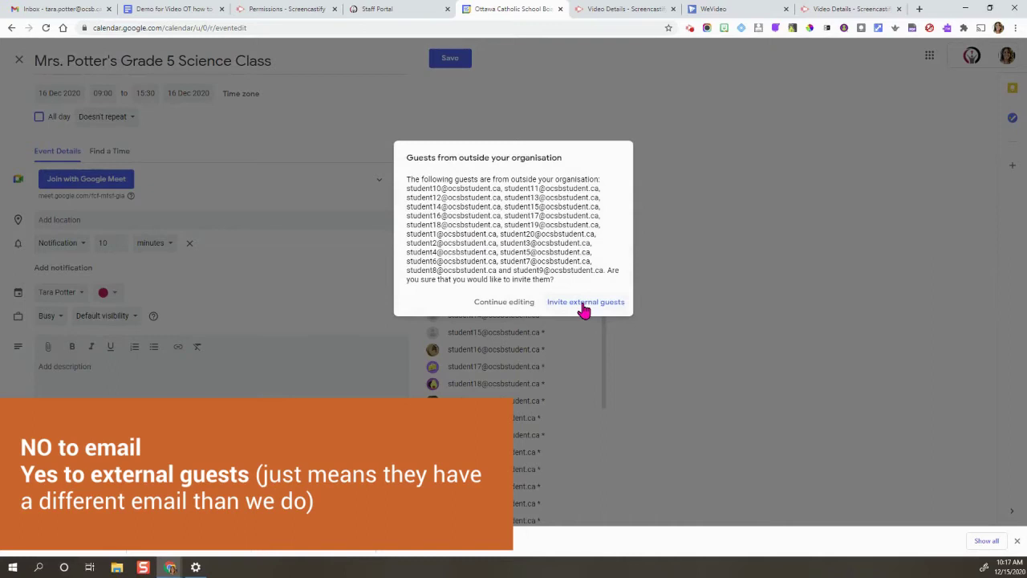
{"action": "left_click", "coordinate": [584, 305]}
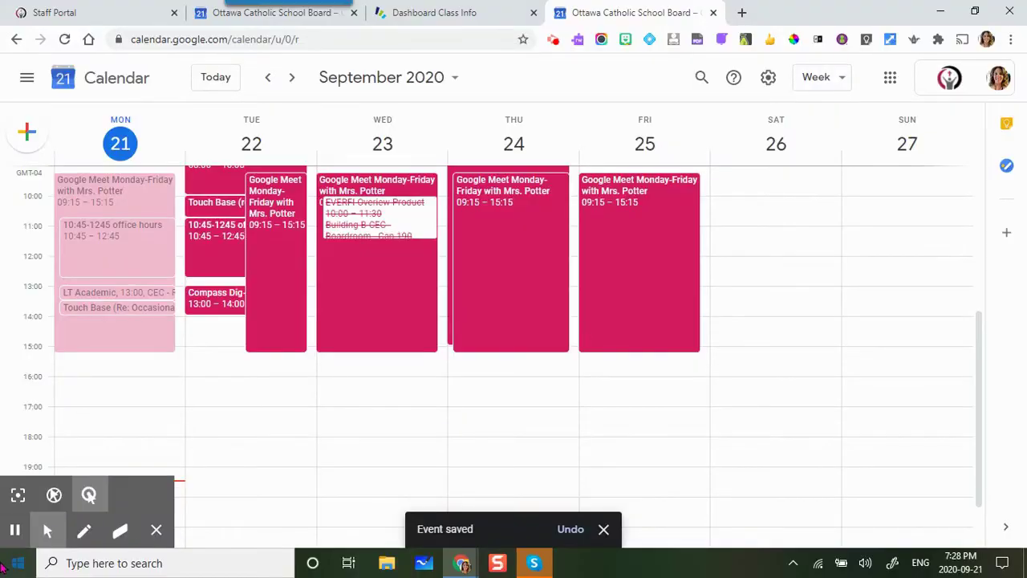
Join the Google Meet call of Tuesday's class event from the calendar.
{"action": "left_click", "coordinate": [16, 532]}
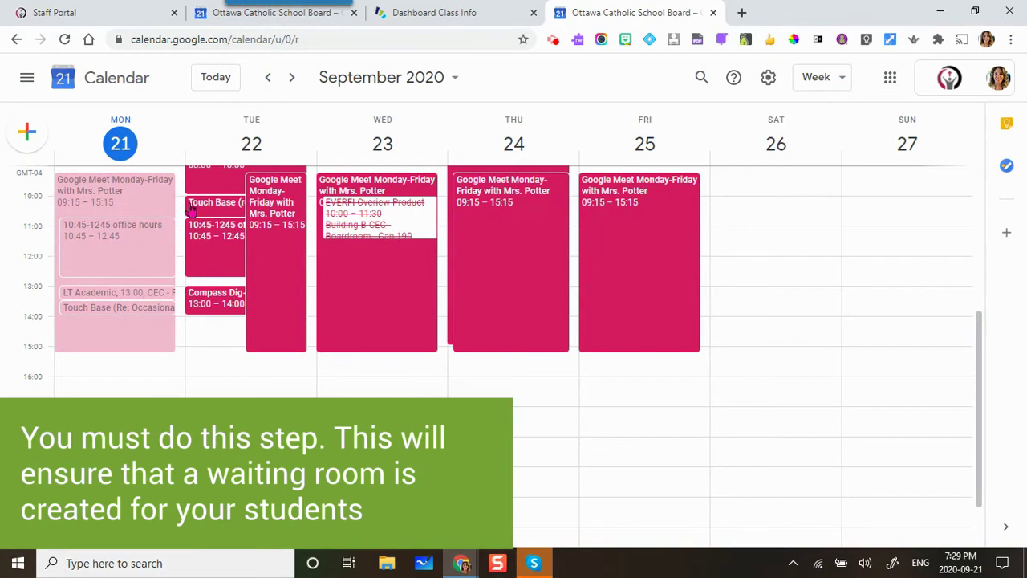
{"action": "left_click", "coordinate": [269, 211]}
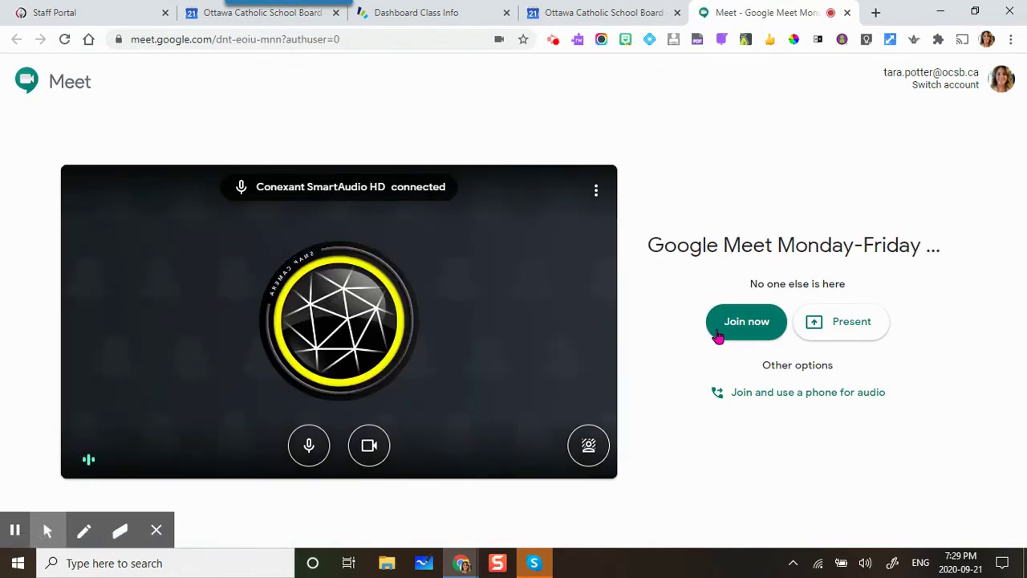
{"action": "left_click", "coordinate": [718, 334]}
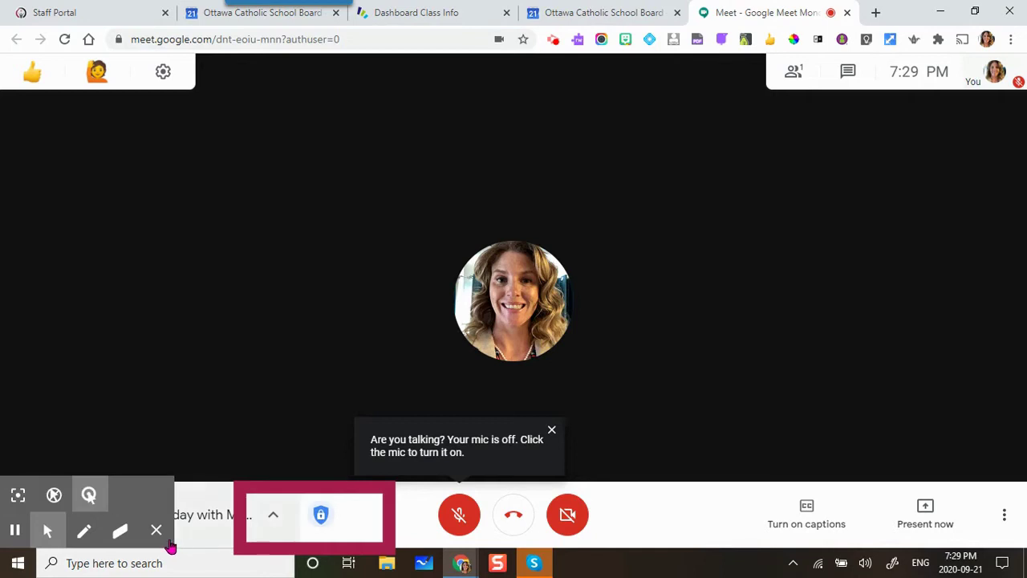
In the Meet safety panel, switch off Quick access, Share their screen and Send chat messages.
{"action": "left_click", "coordinate": [321, 515]}
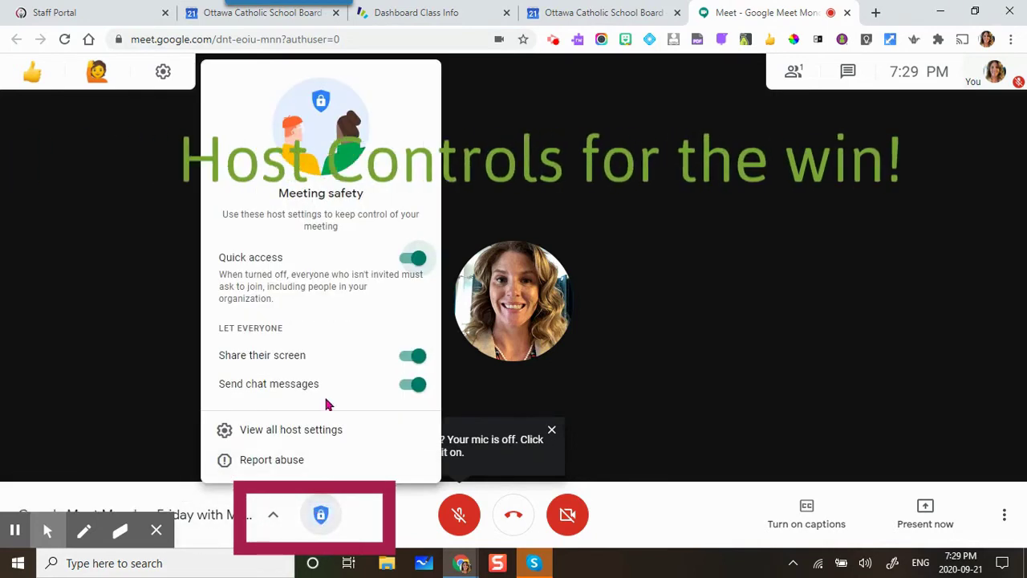
{"action": "left_click", "coordinate": [413, 271]}
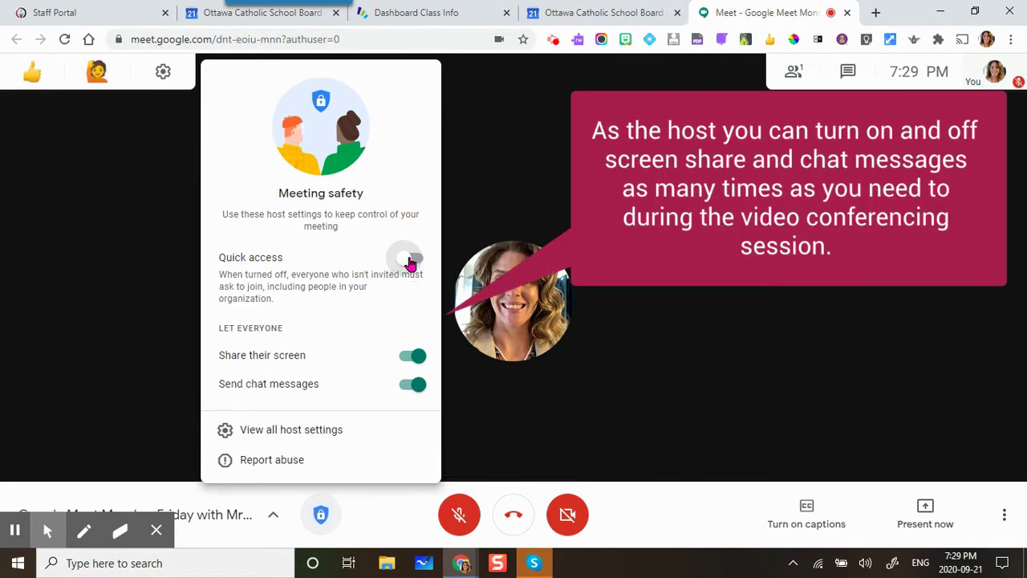
{"action": "left_click", "coordinate": [405, 359]}
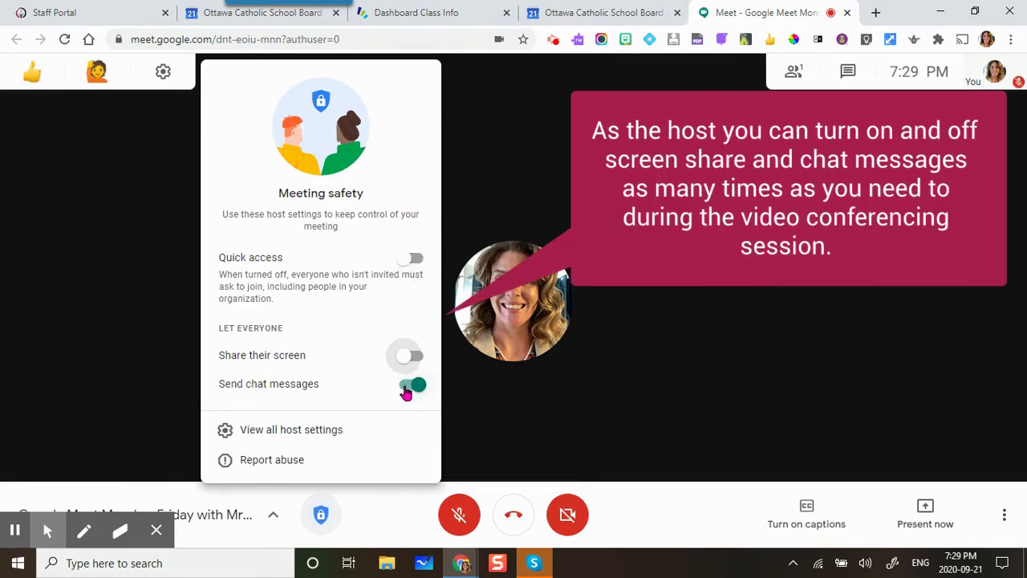
{"action": "left_click", "coordinate": [406, 387]}
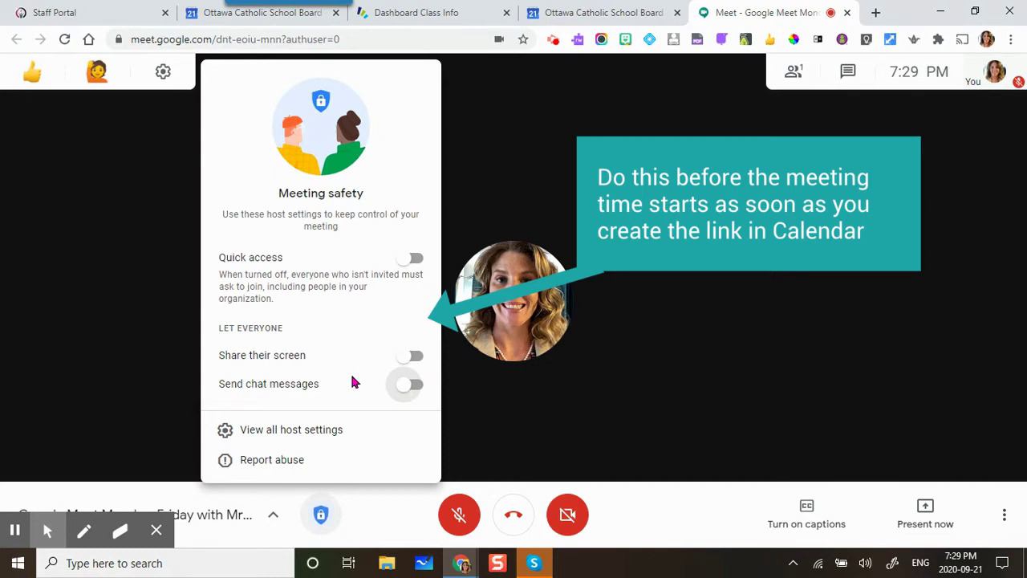
Leave the host's Meet call and switch to the student's browser showing the Elementary Student Portal.
{"action": "left_click", "coordinate": [509, 523]}
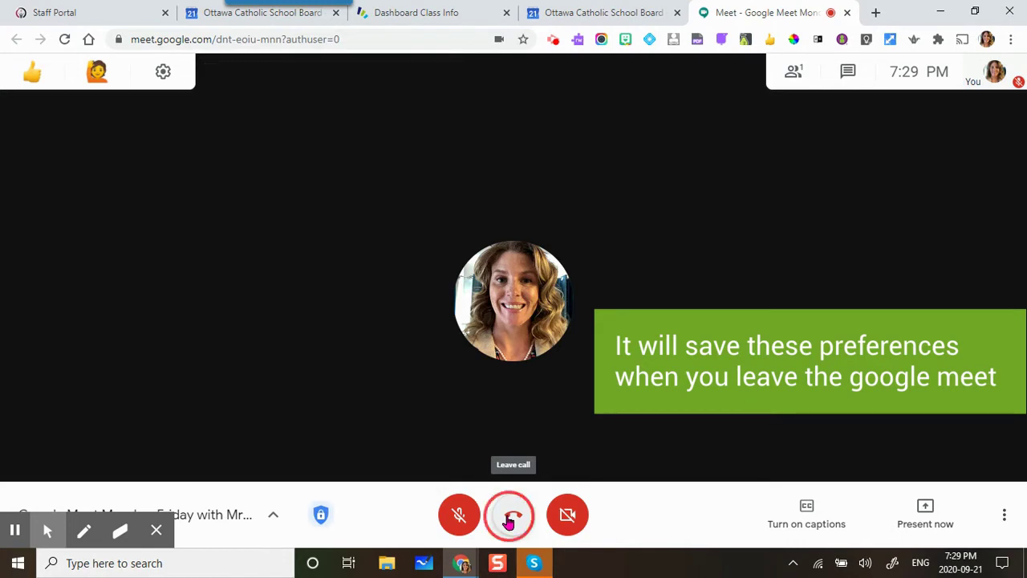
{"action": "left_click", "coordinate": [511, 523]}
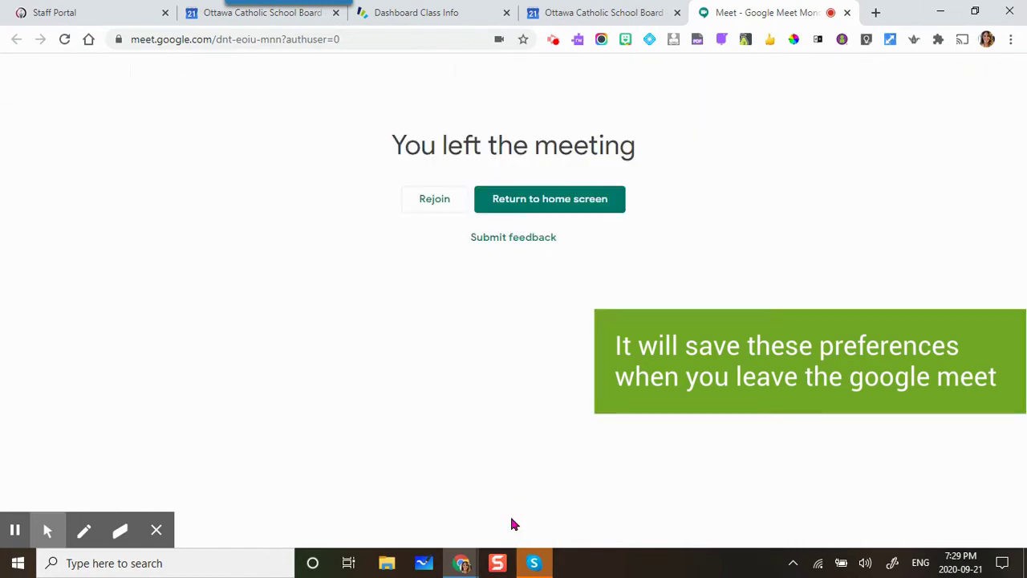
{"action": "left_click", "coordinate": [16, 533]}
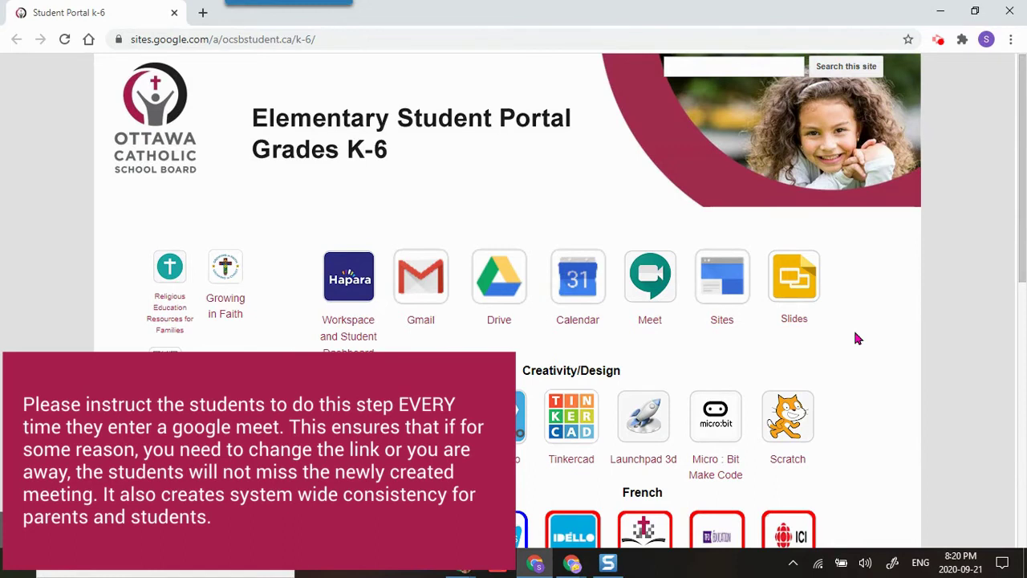
Check which Chrome profile is signed in on the Student Portal, then dismiss the profile menu.
{"action": "left_click", "coordinate": [985, 44]}
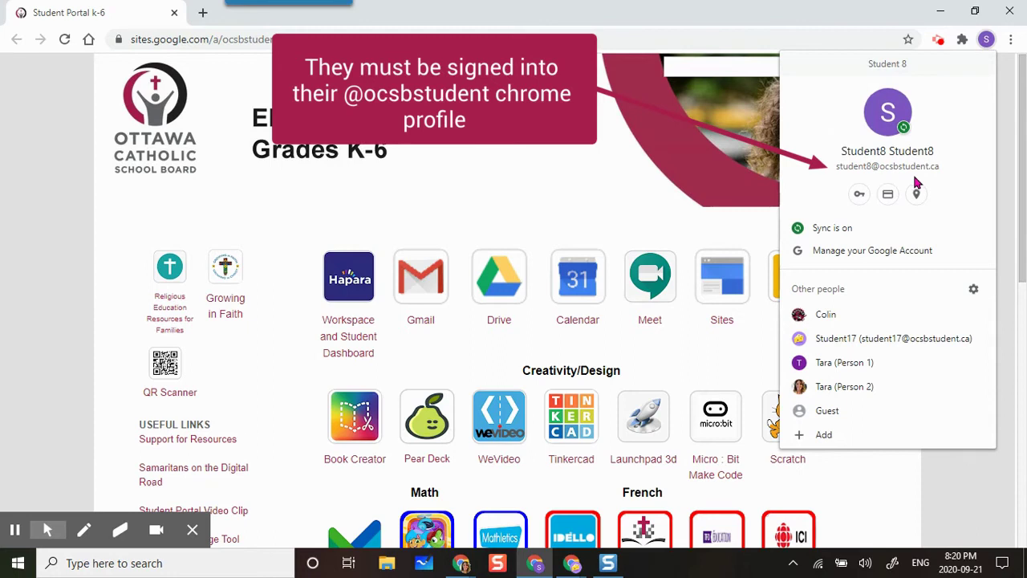
{"action": "left_click", "coordinate": [733, 169]}
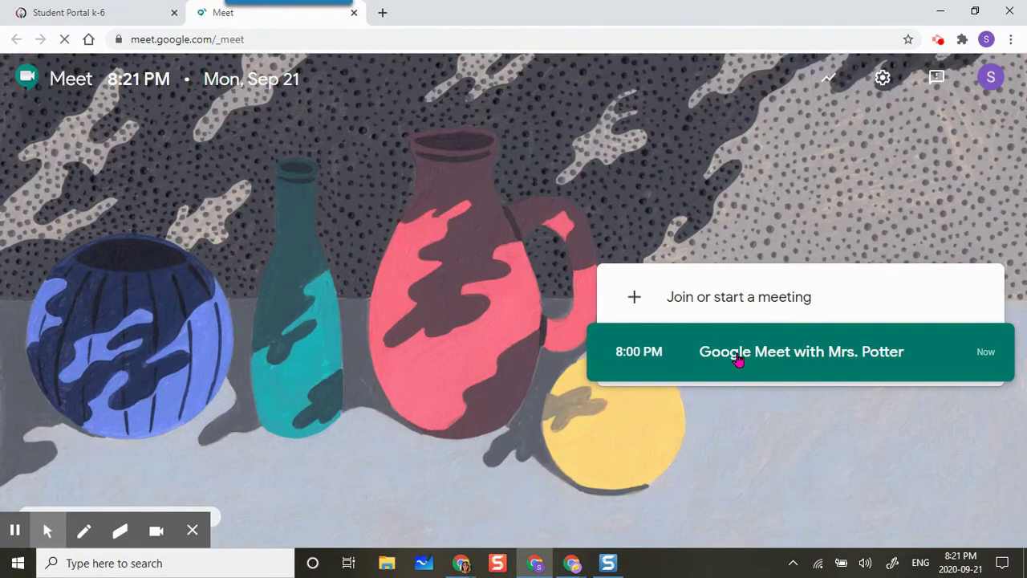
As the student, join the teacher's 8:00 PM Google Meet class from the Meet home screen.
{"action": "left_click", "coordinate": [736, 359]}
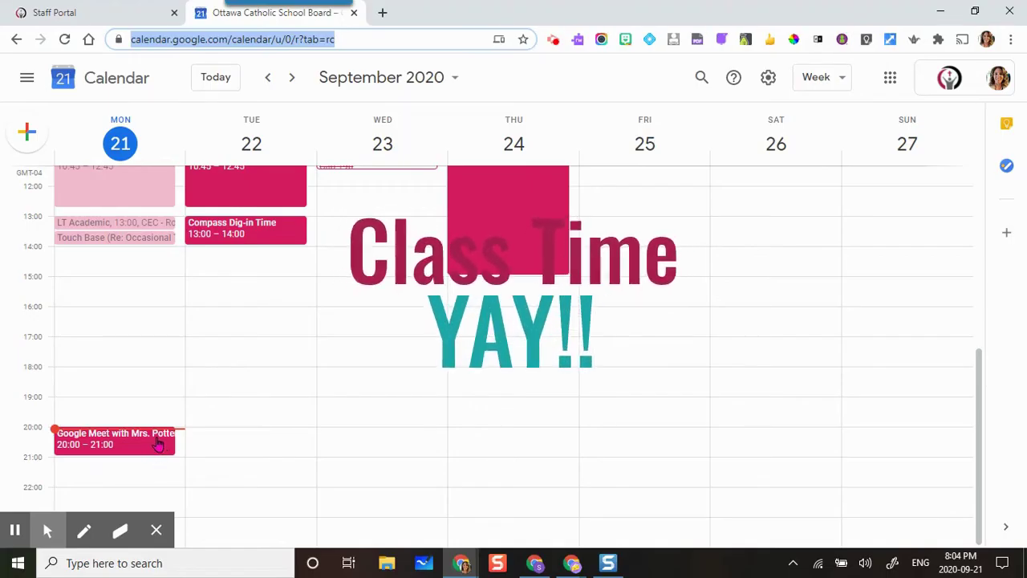
Join the Monday 20:00 Meet event from Google Calendar as host with the microphone muted.
{"action": "left_click", "coordinate": [158, 444]}
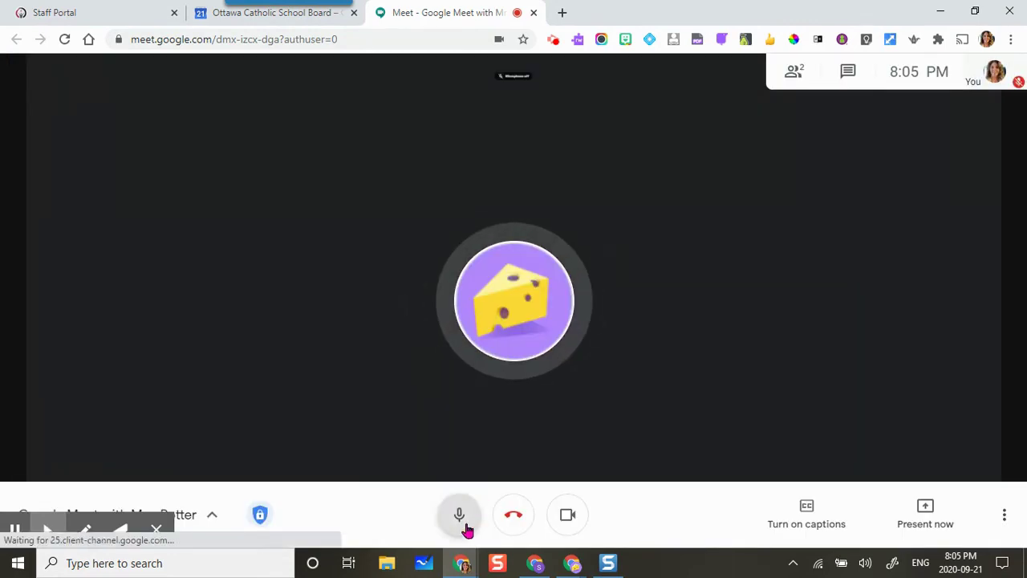
{"action": "left_click", "coordinate": [459, 516]}
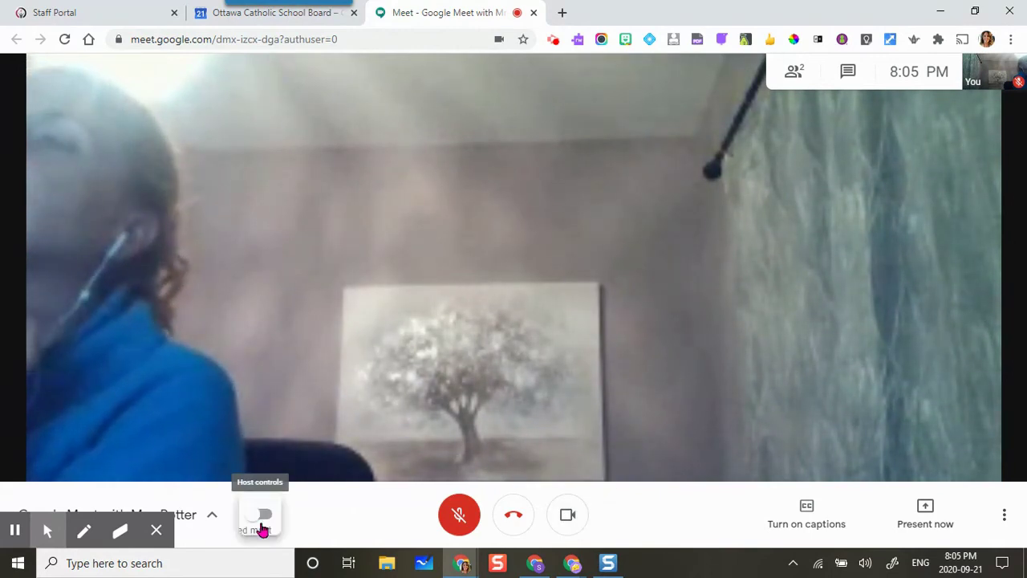
Review the saved Meeting safety settings and the participant list's host controls.
{"action": "left_click", "coordinate": [260, 518]}
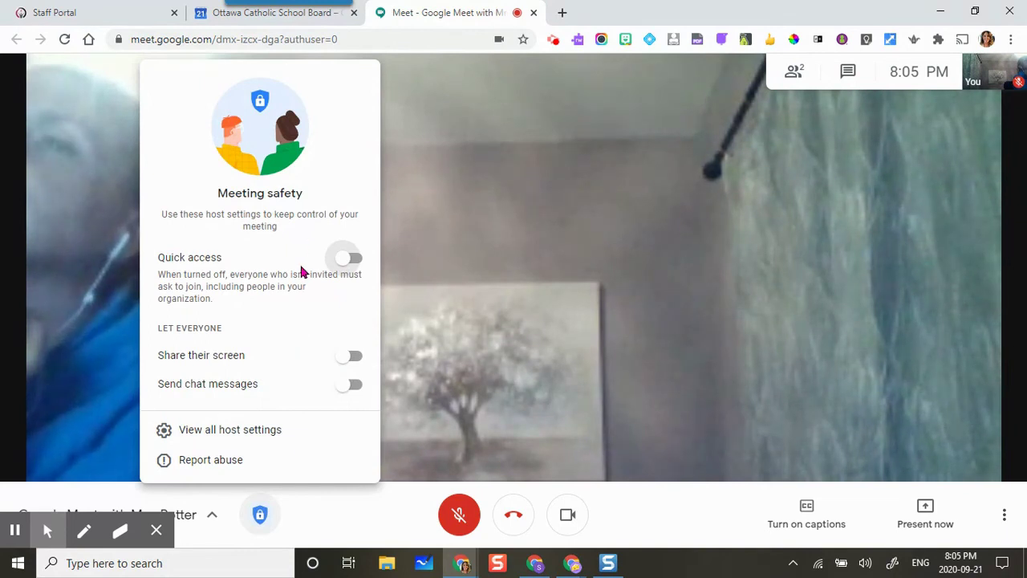
{"action": "left_click", "coordinate": [291, 433]}
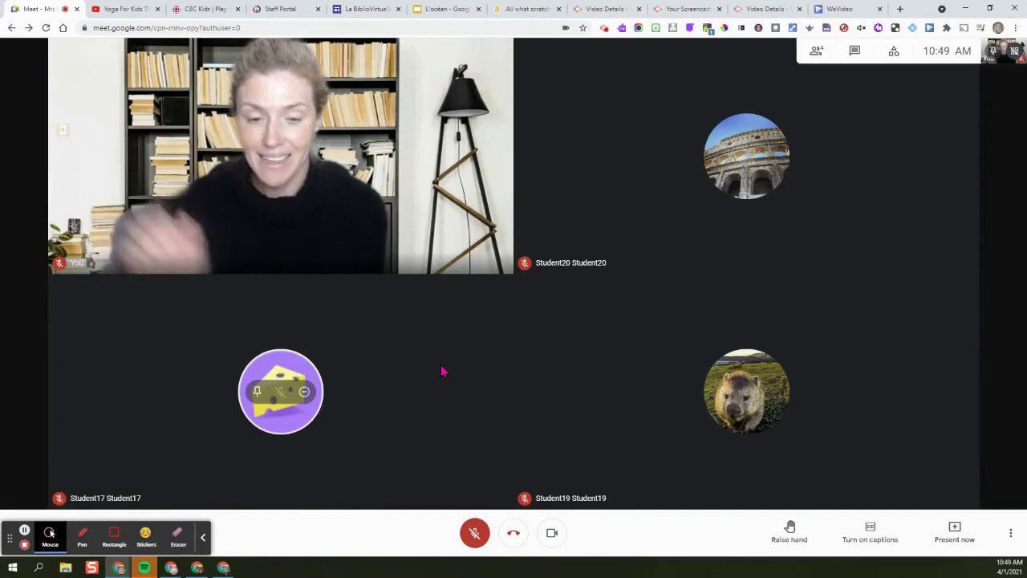
End the Meet call for everyone, then switch to the student's Chrome profile window.
{"action": "left_click", "coordinate": [513, 537]}
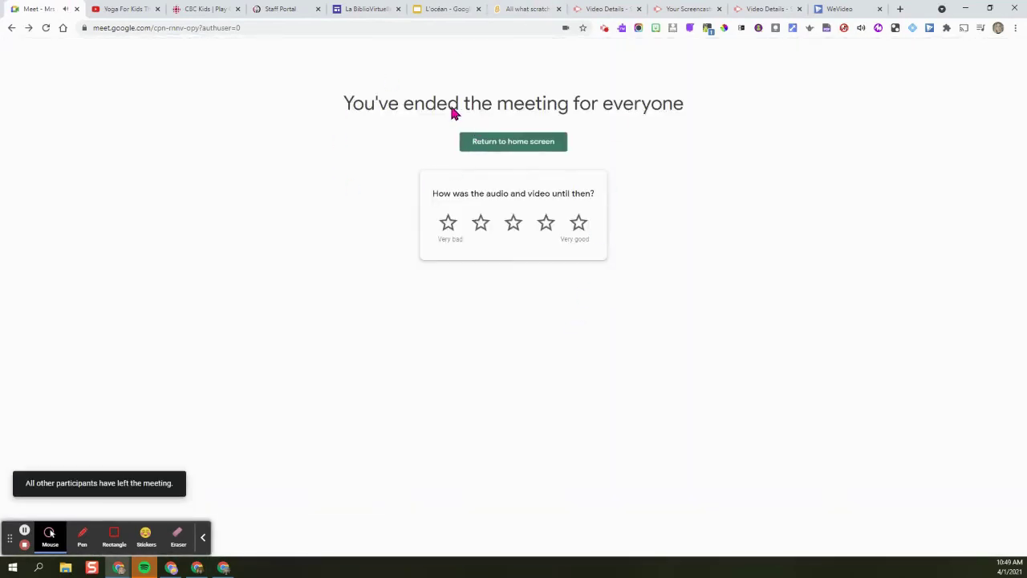
{"action": "left_click", "coordinate": [998, 28]}
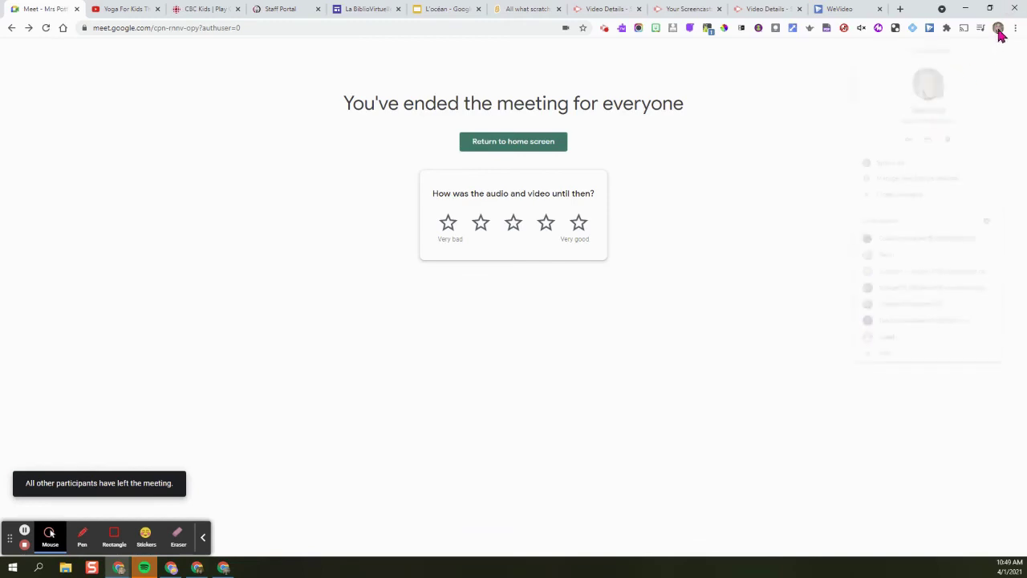
{"action": "left_click", "coordinate": [914, 274]}
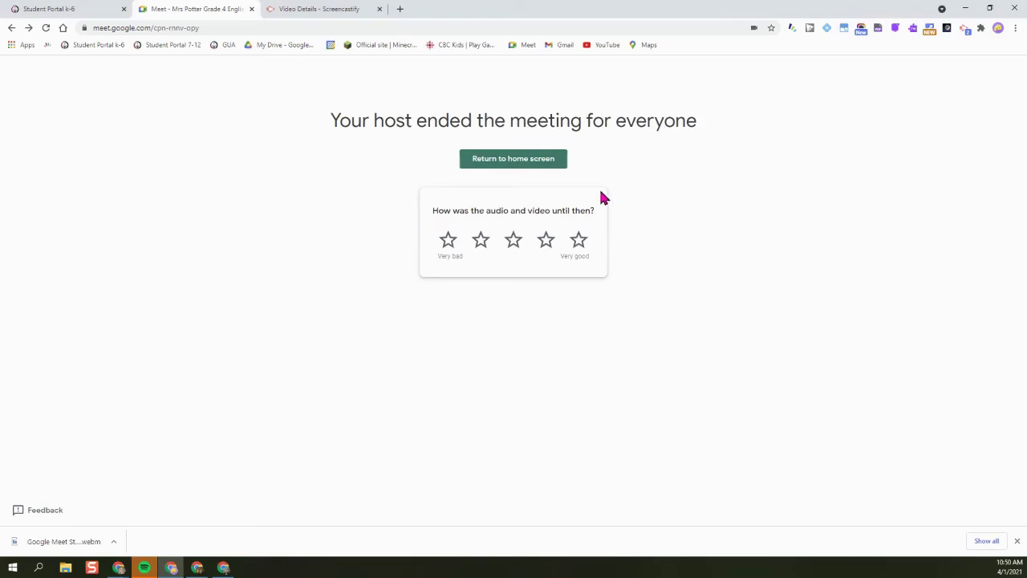
From the Meet home screen, open the Grade 4 English meeting as the student with the camera off.
{"action": "left_click", "coordinate": [520, 163]}
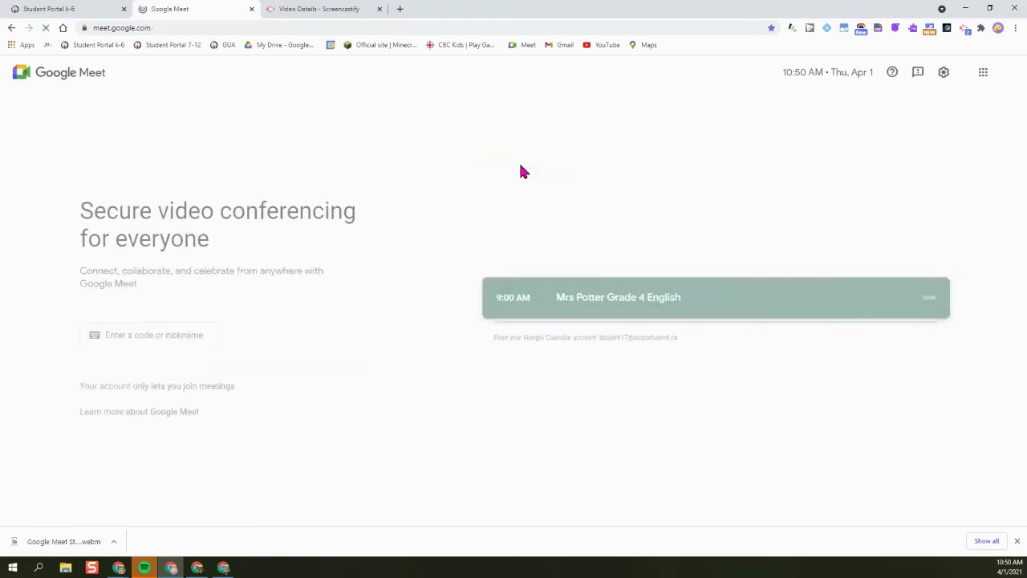
{"action": "left_click", "coordinate": [589, 303]}
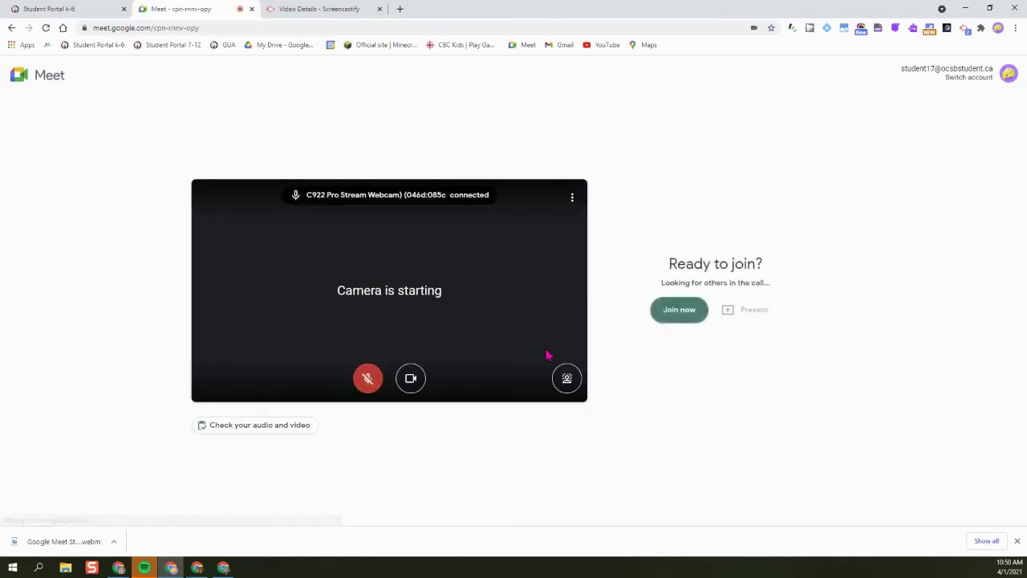
{"action": "left_click", "coordinate": [410, 387]}
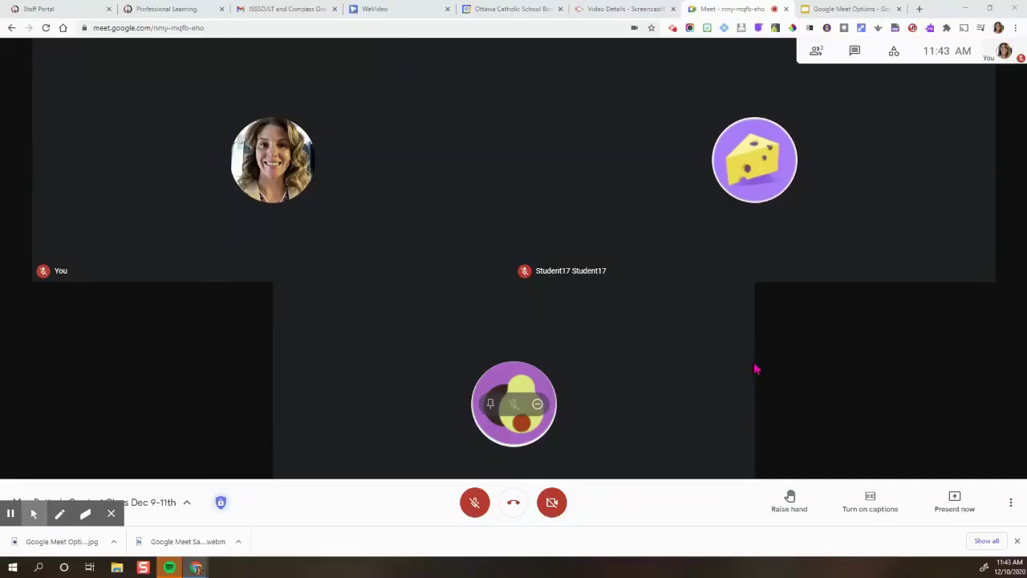
Remove the cheese-avatar student from the call via the participant list's more-actions menu.
{"action": "left_click", "coordinate": [822, 53]}
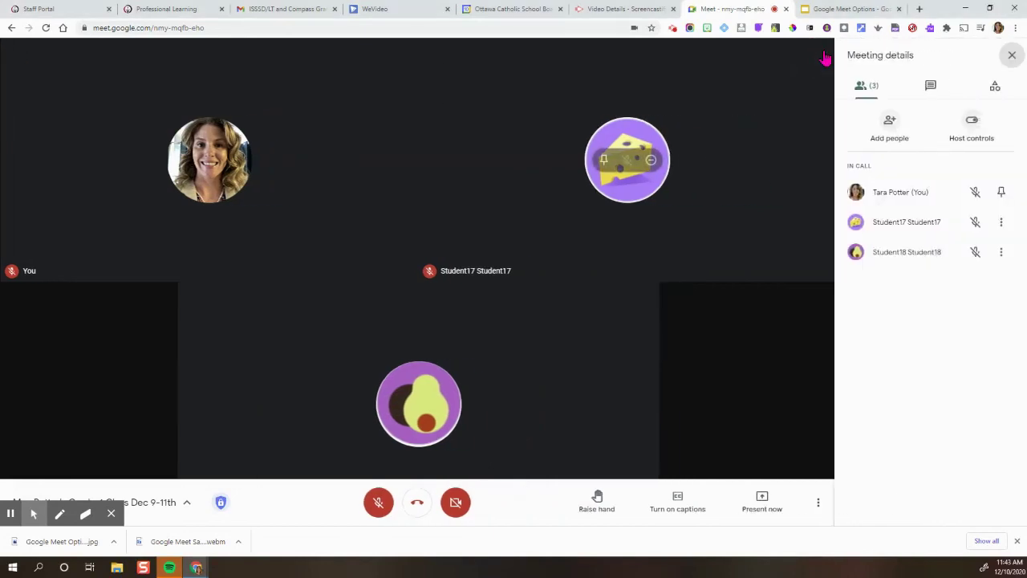
{"action": "left_click", "coordinate": [1002, 228]}
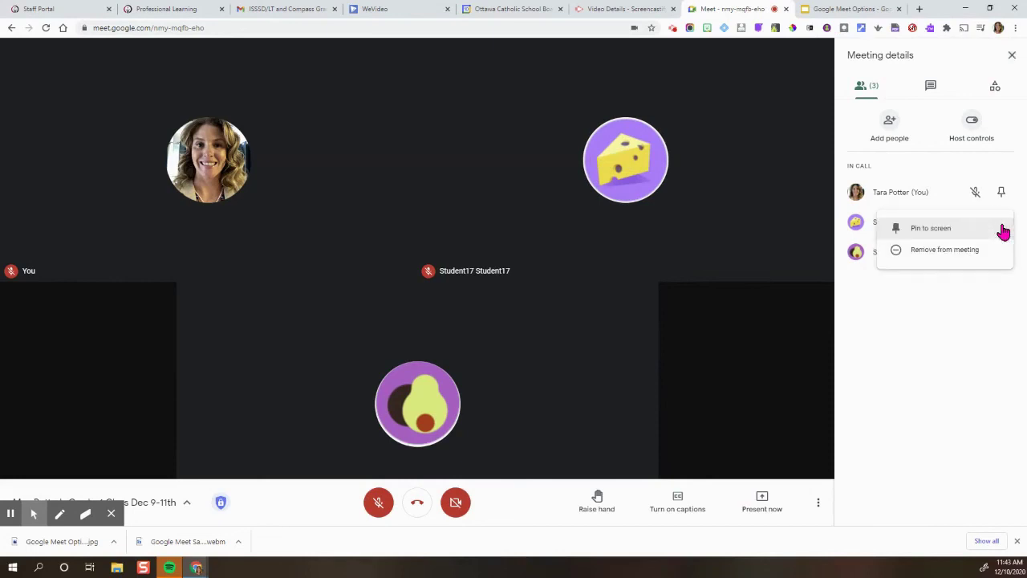
{"action": "left_click", "coordinate": [961, 251]}
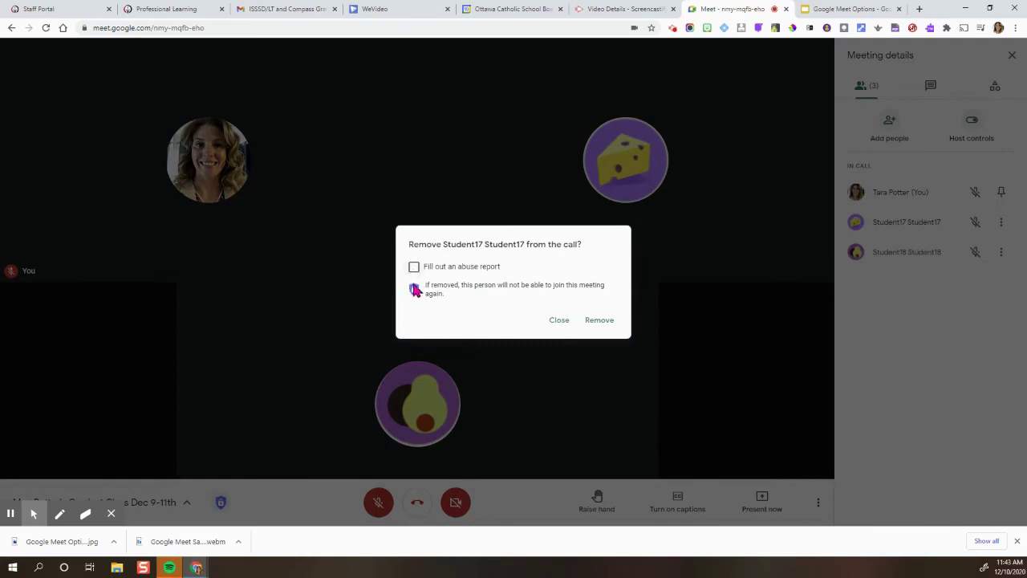
{"action": "left_click", "coordinate": [590, 324]}
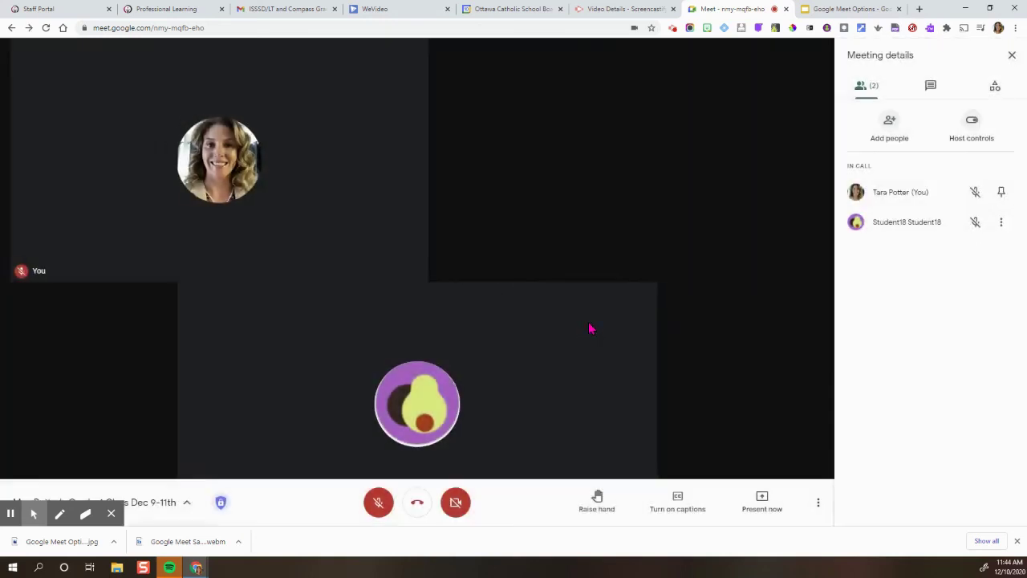